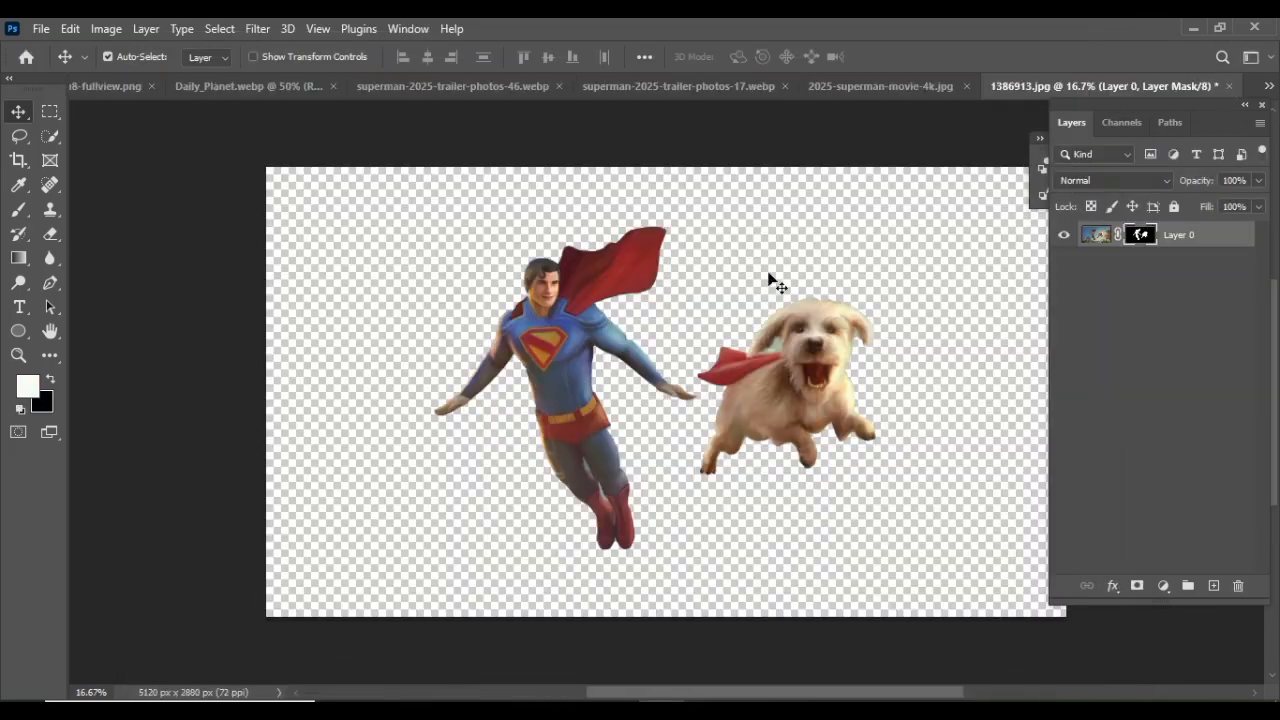
Create a new portrait document of 12 x 16 cm at 300 pixels per centimetre with a white background
key("ctrl+n")
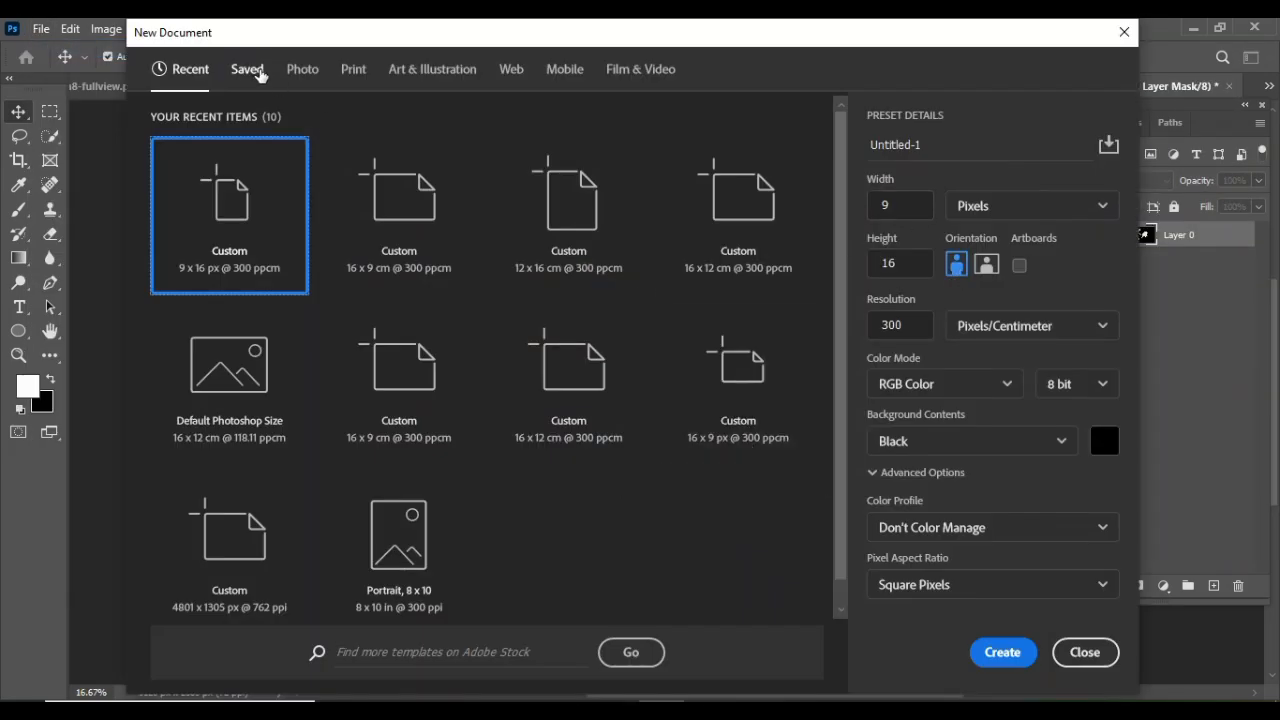
left_click(280, 400)
left_click(1002, 652)
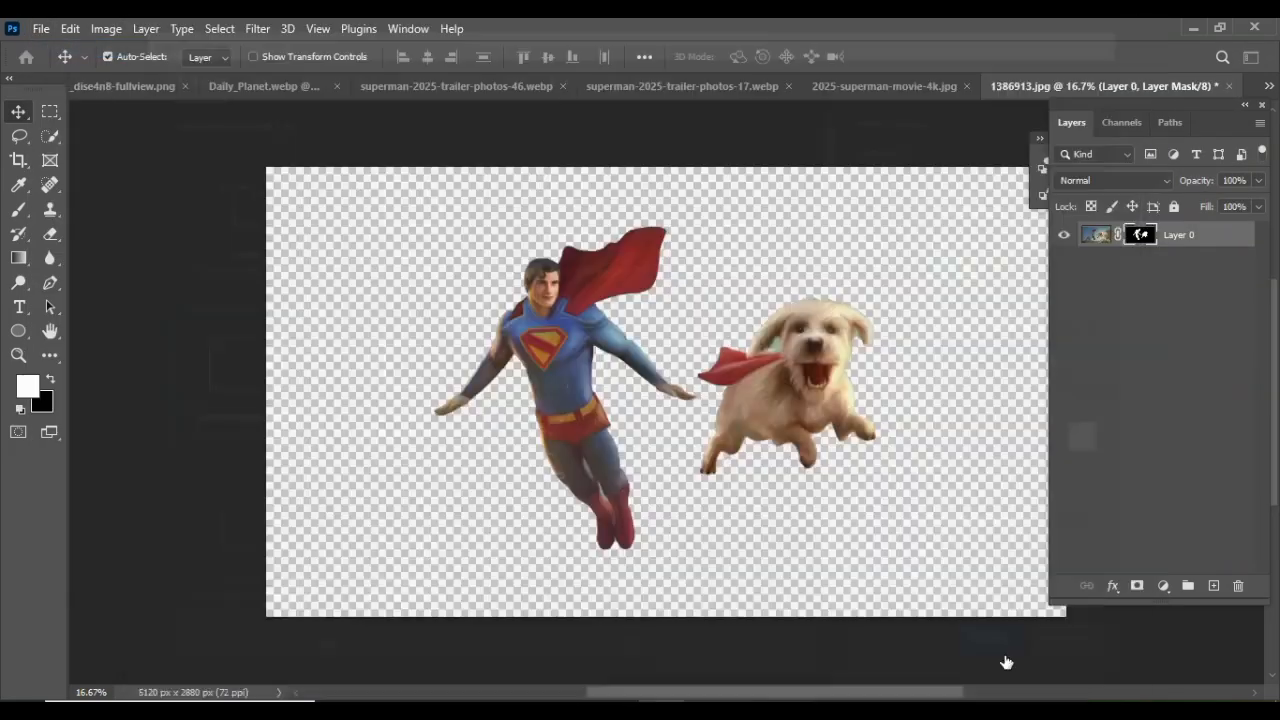
Copy the tower image from Daily_Planet.webp into the new Untitled-1 document as a layer
left_click(850, 94)
left_click(400, 87)
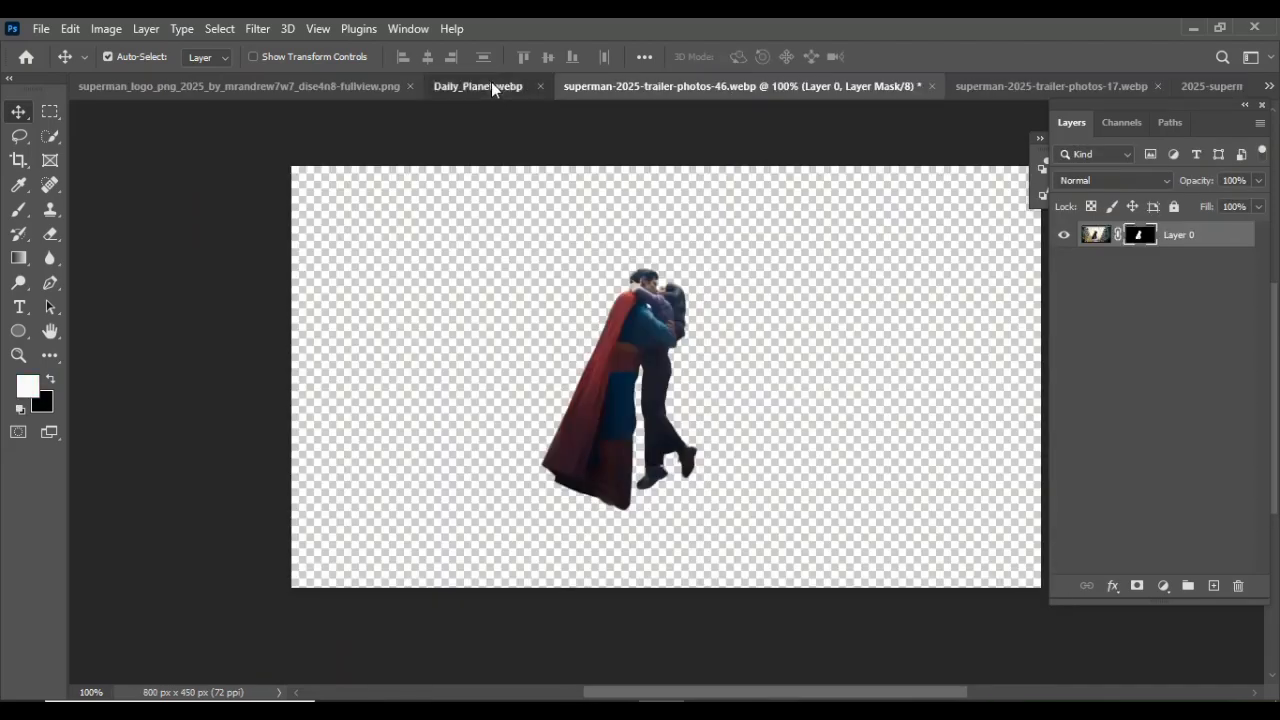
left_click(494, 87)
left_click_drag(547, 87, 570, 152)
left_click_drag(700, 148, 395, 145)
left_click(1268, 86)
left_click(1140, 205)
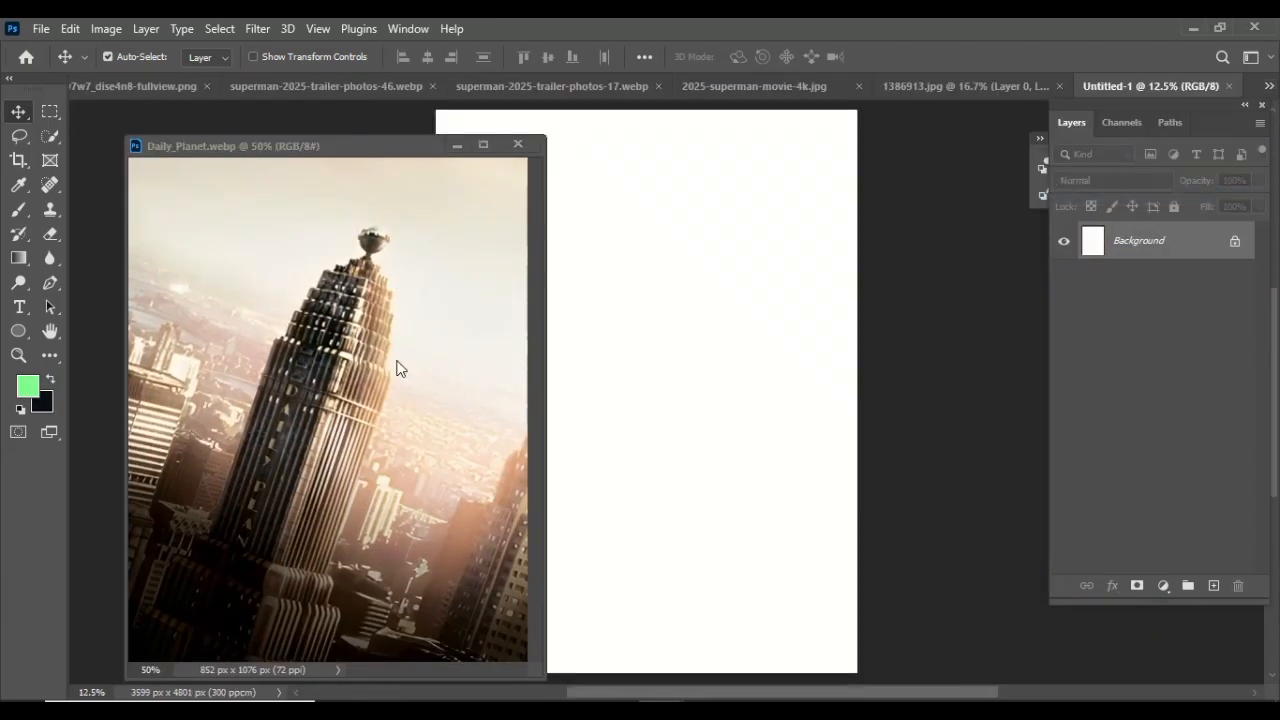
left_click_drag(400, 369, 486, 614)
left_click(457, 145)
Scale the tower layer to about 488% and position it to fill the whole canvas
key("ctrl+t")
left_click_drag(534, 556, 850, 45)
left_click_drag(676, 336, 654, 334)
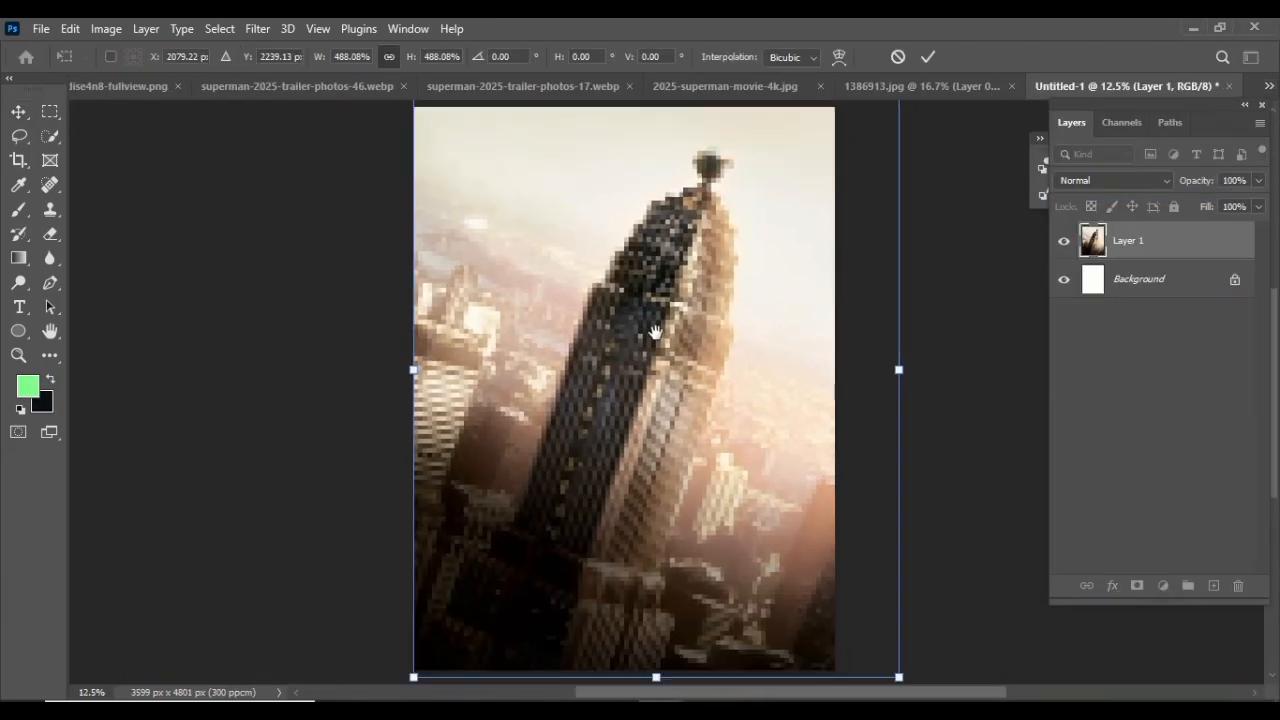
left_click_drag(687, 472, 639, 488)
left_click(927, 57)
Adjust the tower layer in Camera Raw: Exposure +0.15, Contrast +9, Highlights -4, Shadows -21, Whites +6, Blacks +7
left_click(257, 28)
left_click(300, 165)
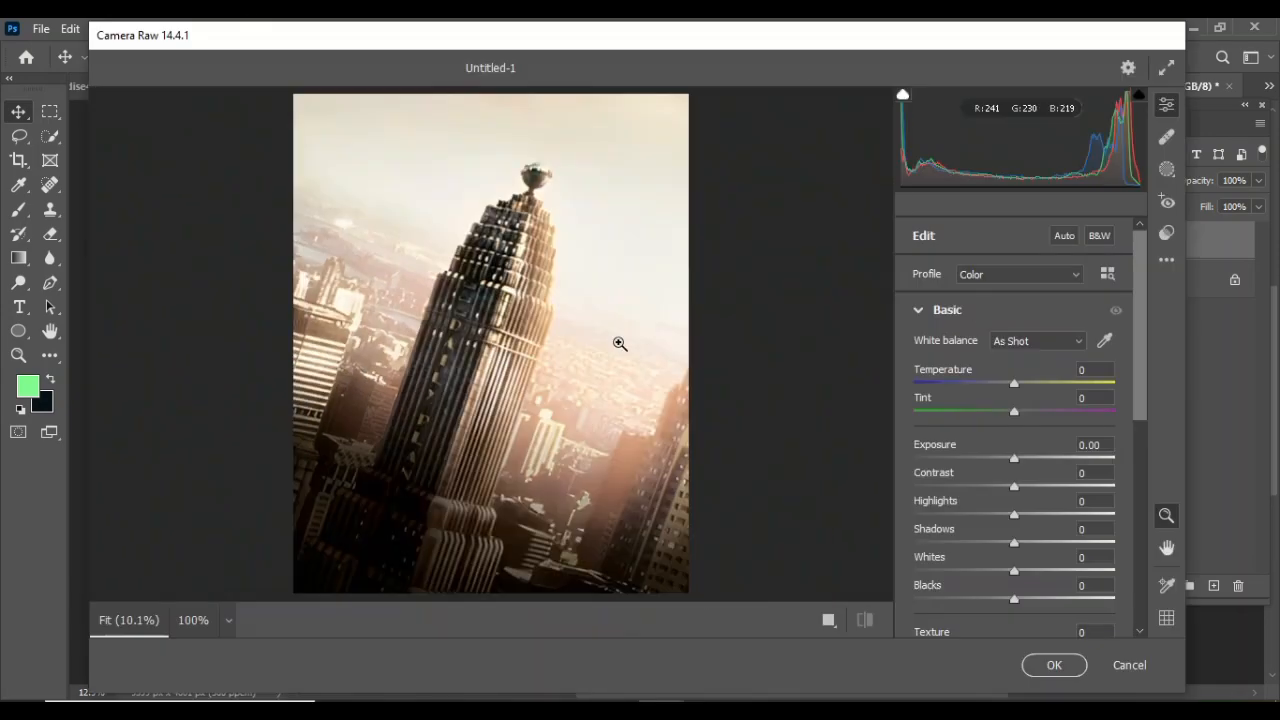
left_click_drag(1014, 458, 1010, 514)
mouse_move(1014, 542)
left_mouse_down()
mouse_move(1027, 543)
mouse_move(971, 548)
mouse_move(993, 543)
left_mouse_up()
left_click_drag(1014, 571, 1021, 604)
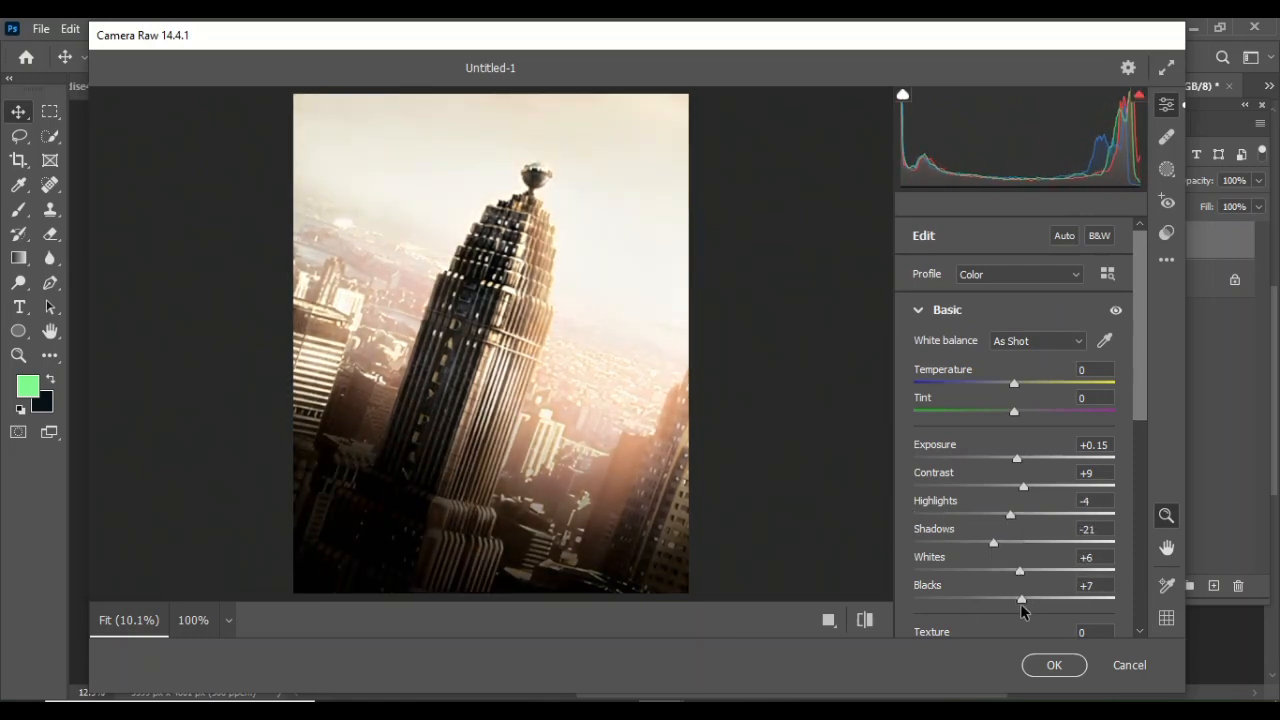
Set Texture to +24 and Clarity to +12, raise Vibrance, and apply the Camera Raw filter
left_click_drag(1143, 408, 1143, 488)
left_click_drag(1014, 474, 1026, 503)
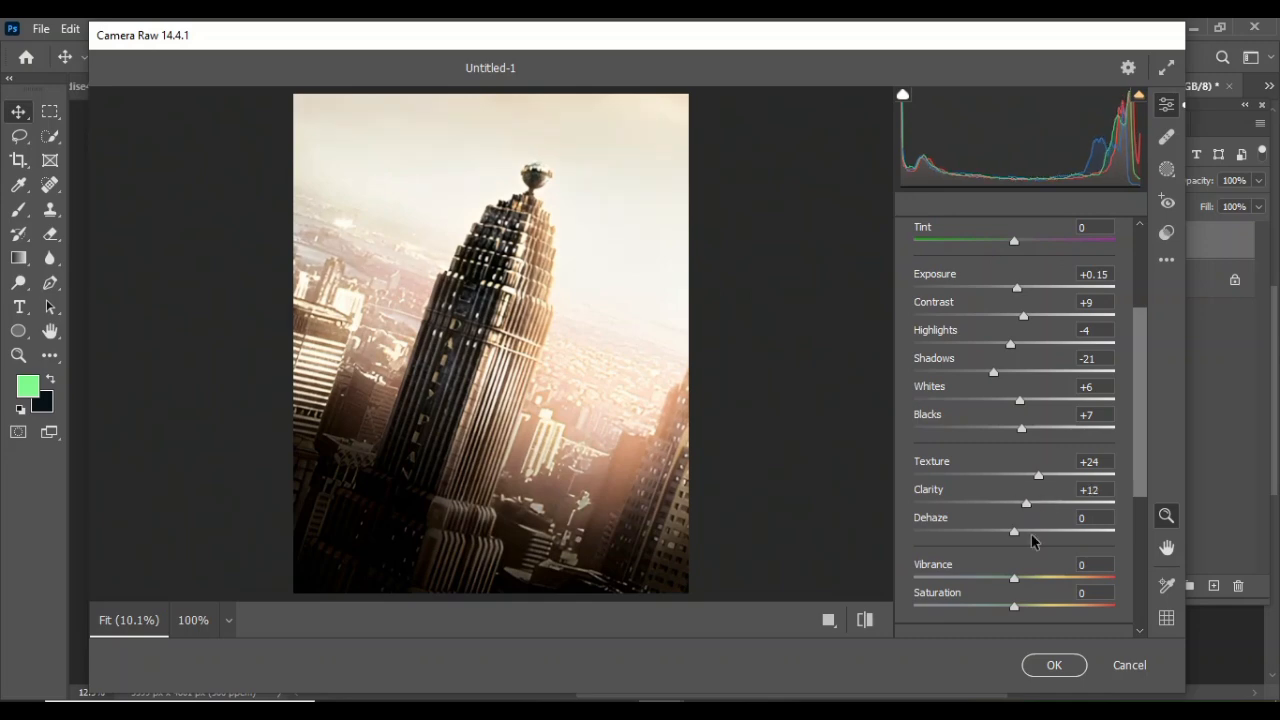
left_click_drag(1014, 578, 1048, 579)
left_click(1043, 670)
Try a clipped Brightness/Contrast adjustment with both values raised on the tower layer, and remove the adjustment layer
left_click(1163, 585)
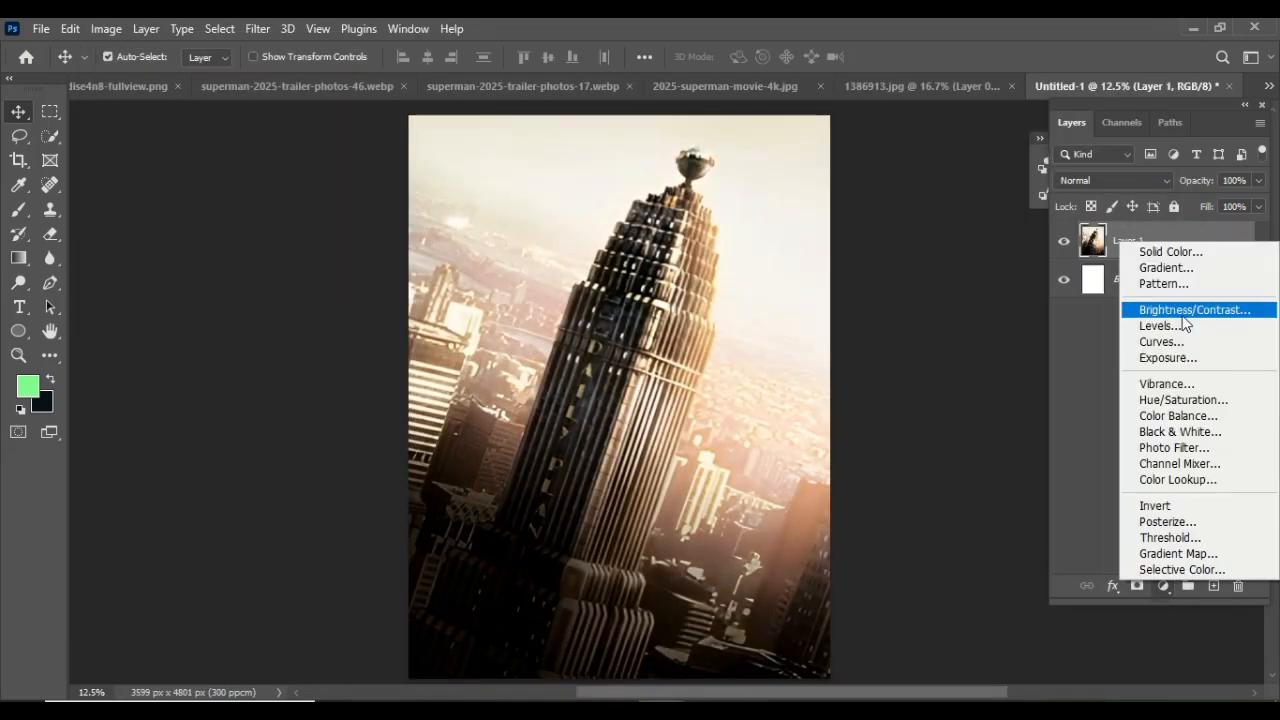
left_click(1194, 309)
left_click(294, 563)
left_click_drag(294, 396, 318, 398)
mouse_move(294, 356)
left_mouse_down()
mouse_move(216, 364)
mouse_move(317, 361)
left_mouse_up()
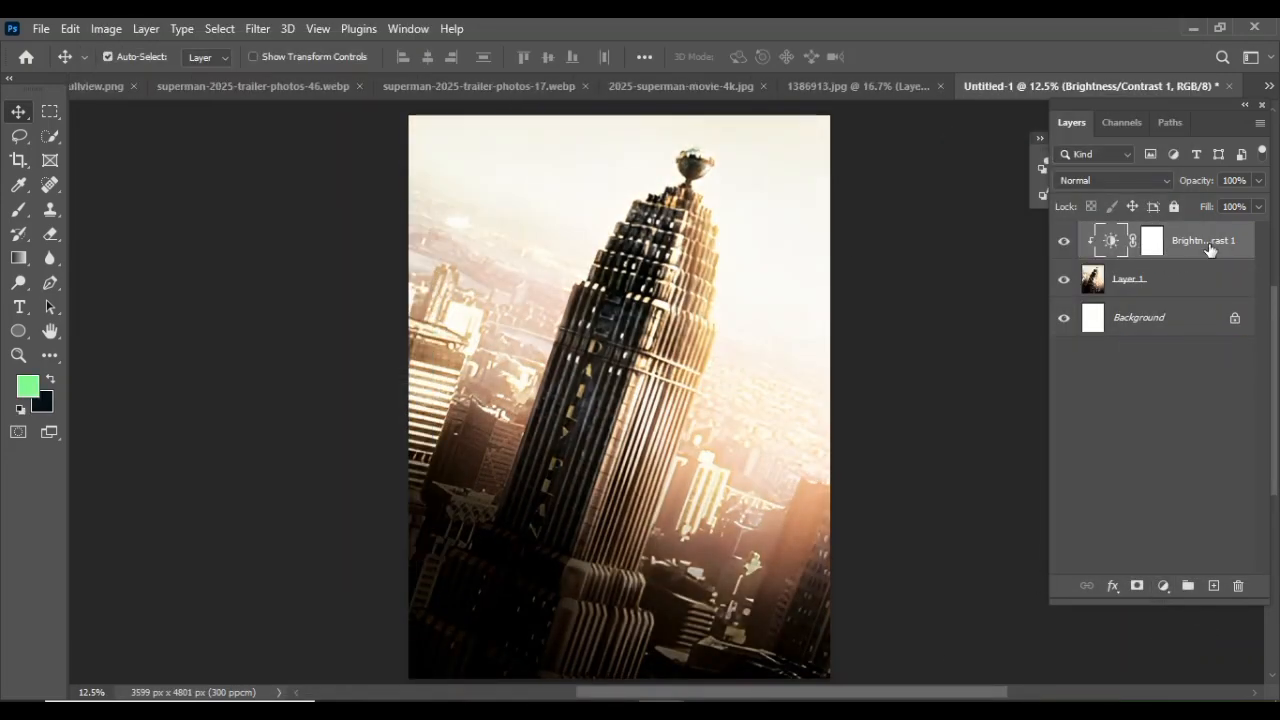
key("Delete")
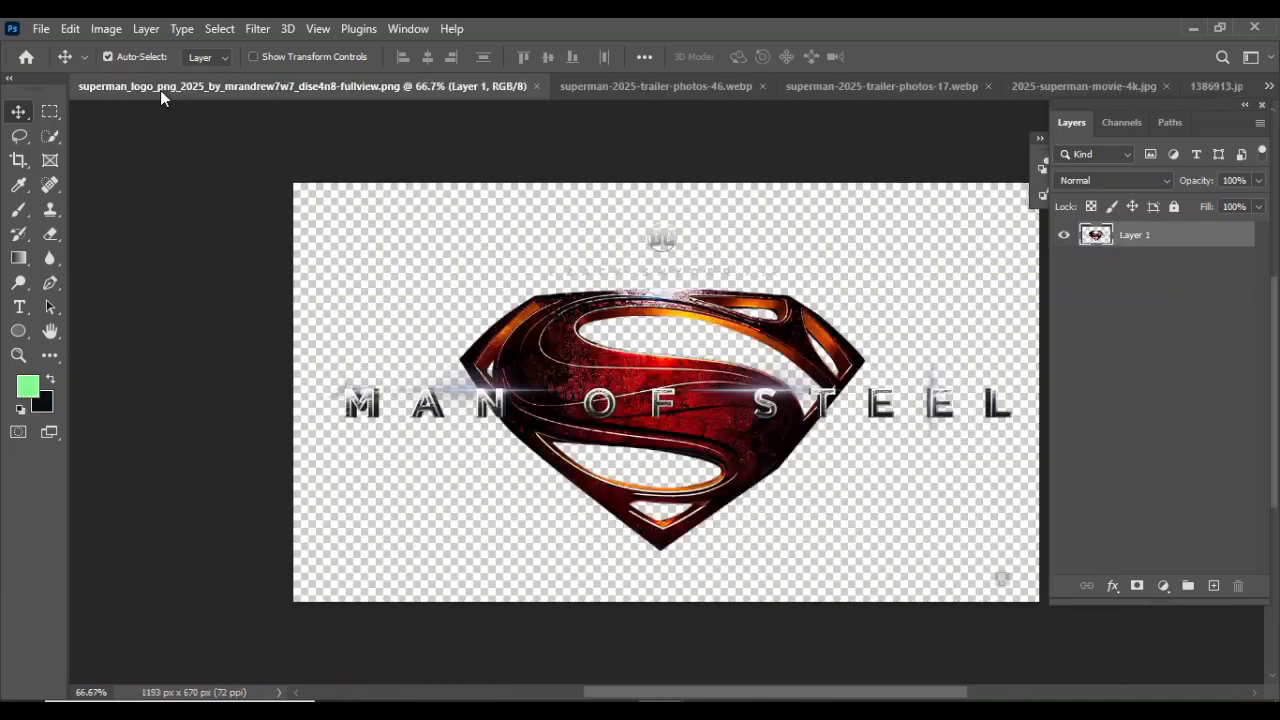
Copy the image of Superman shielding a child from superman-2025-trailer-photos-17.webp into the Untitled-1 poster as a layer
left_click(1268, 86)
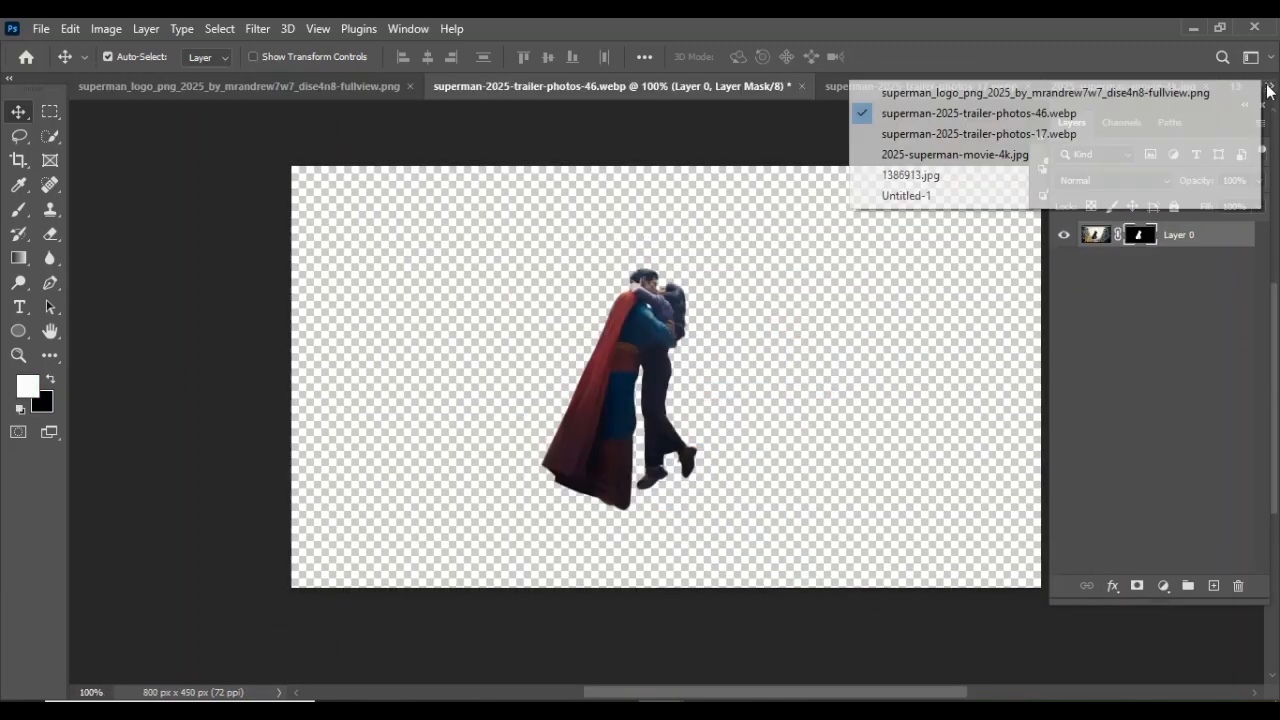
left_click(978, 134)
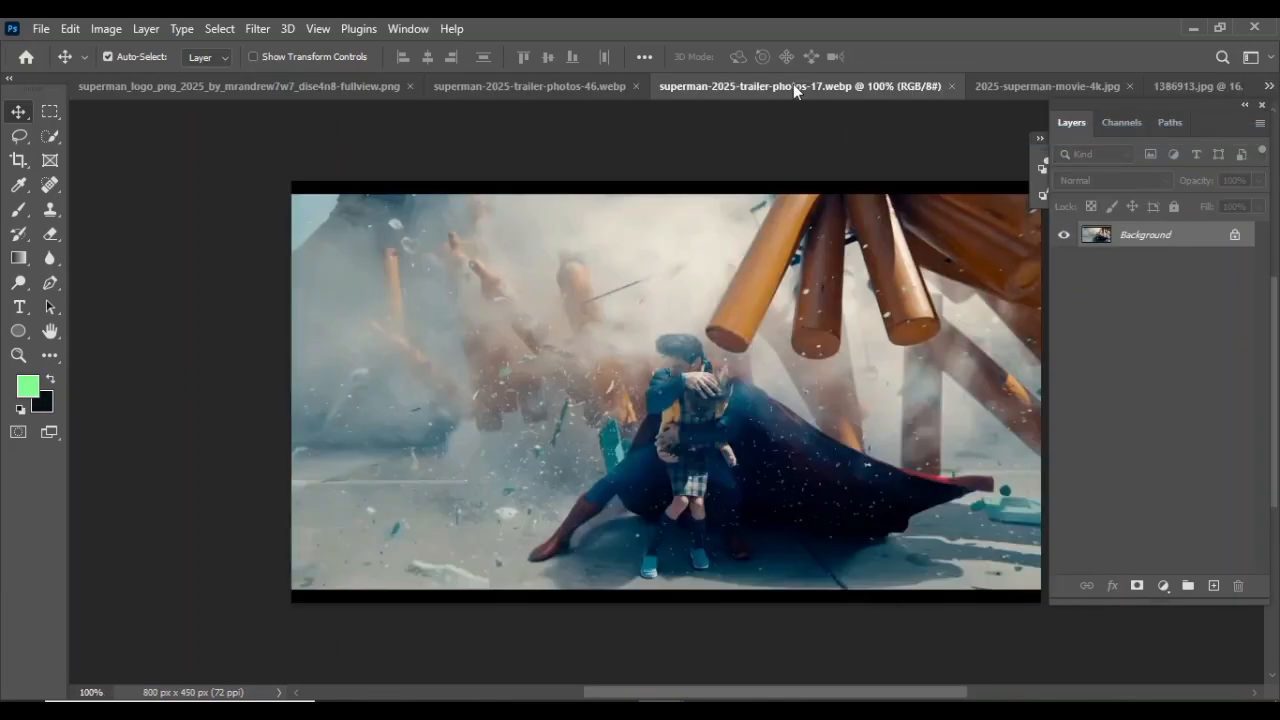
left_click_drag(794, 88, 794, 131)
left_click(1225, 86)
left_click_drag(700, 131, 456, 663)
left_click(528, 120)
Scale the Superman-and-child layer to span the lower part of the poster, and give it a layer mask
key("ctrl+t")
left_click_drag(504, 625, 772, 322)
left_click_drag(619, 480, 605, 480)
left_click_drag(822, 438, 831, 431)
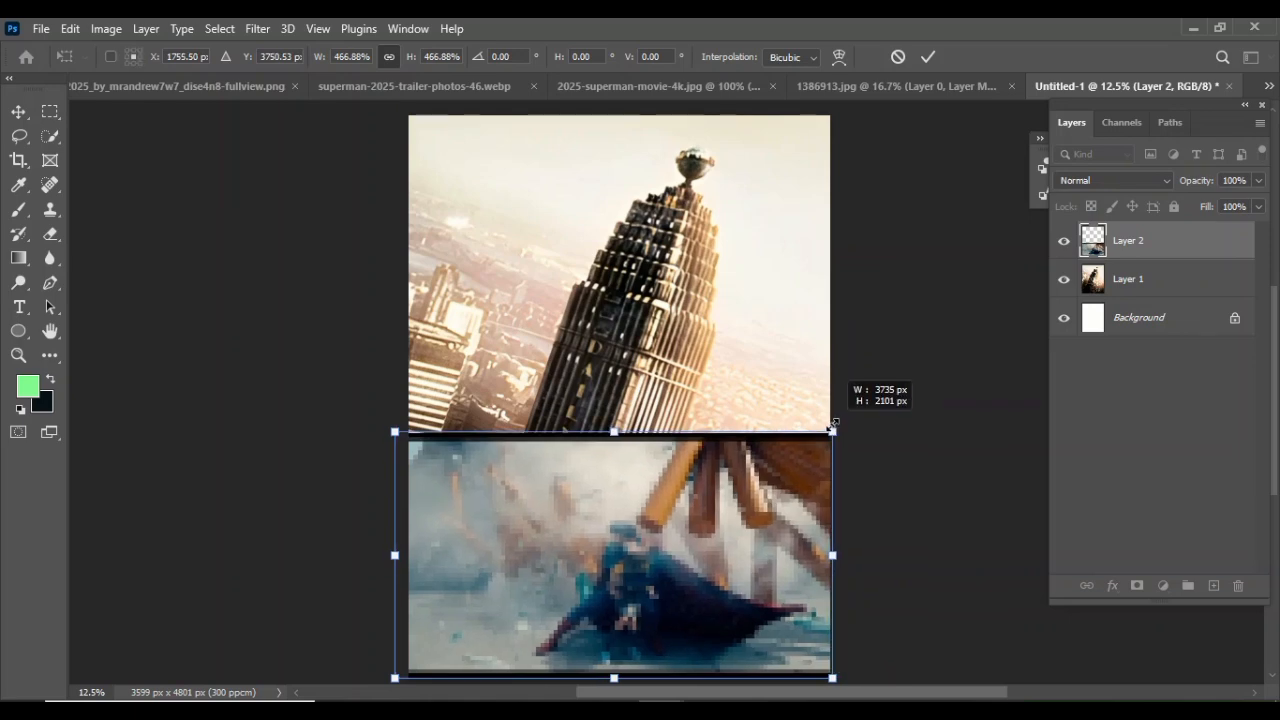
left_click_drag(720, 490, 669, 490)
left_click_drag(780, 431, 943, 340)
left_click_drag(708, 508, 596, 512)
left_click_drag(851, 340, 873, 330)
mouse_move(612, 511)
left_mouse_down()
mouse_move(583, 511)
mouse_move(623, 519)
left_mouse_up()
key("Return")
left_click_drag(662, 424, 664, 415)
mouse_move(614, 543)
left_mouse_down()
mouse_move(614, 524)
mouse_move(614, 537)
left_mouse_up()
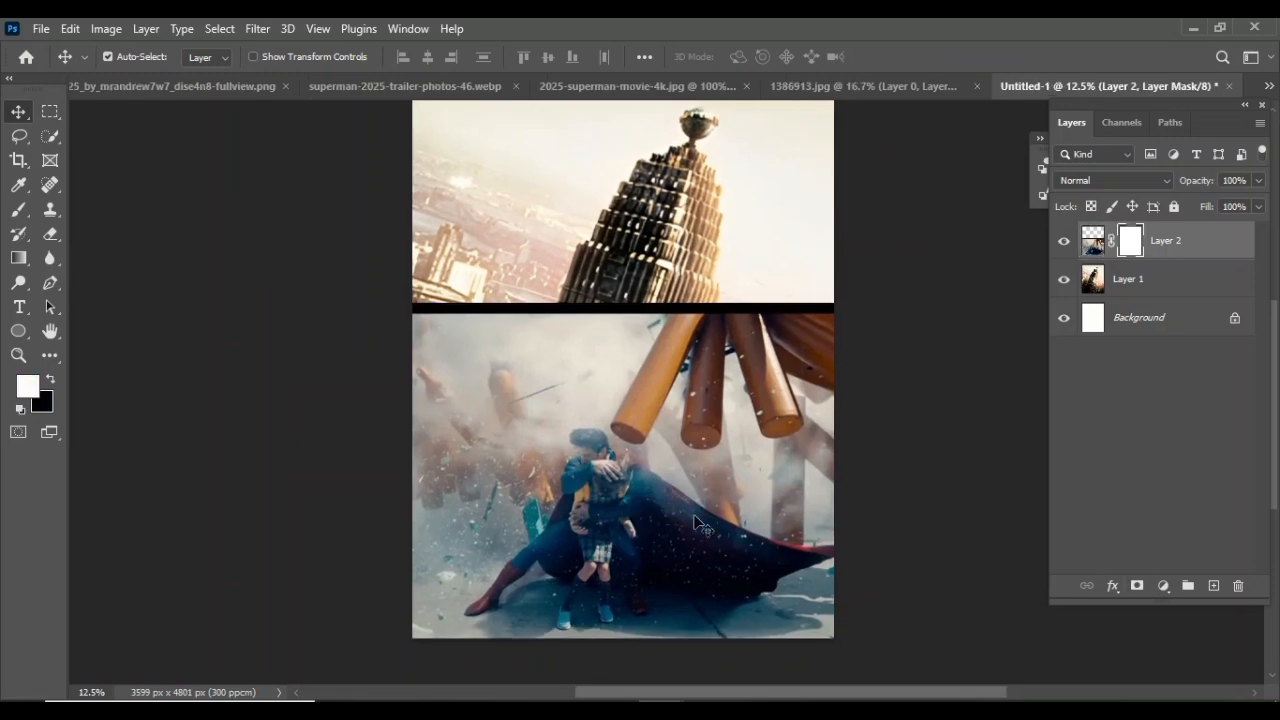
Fade the upper part of the Superman-and-child layer into the tower with a white-to-black linear gradient on its layer mask
left_click(20, 258)
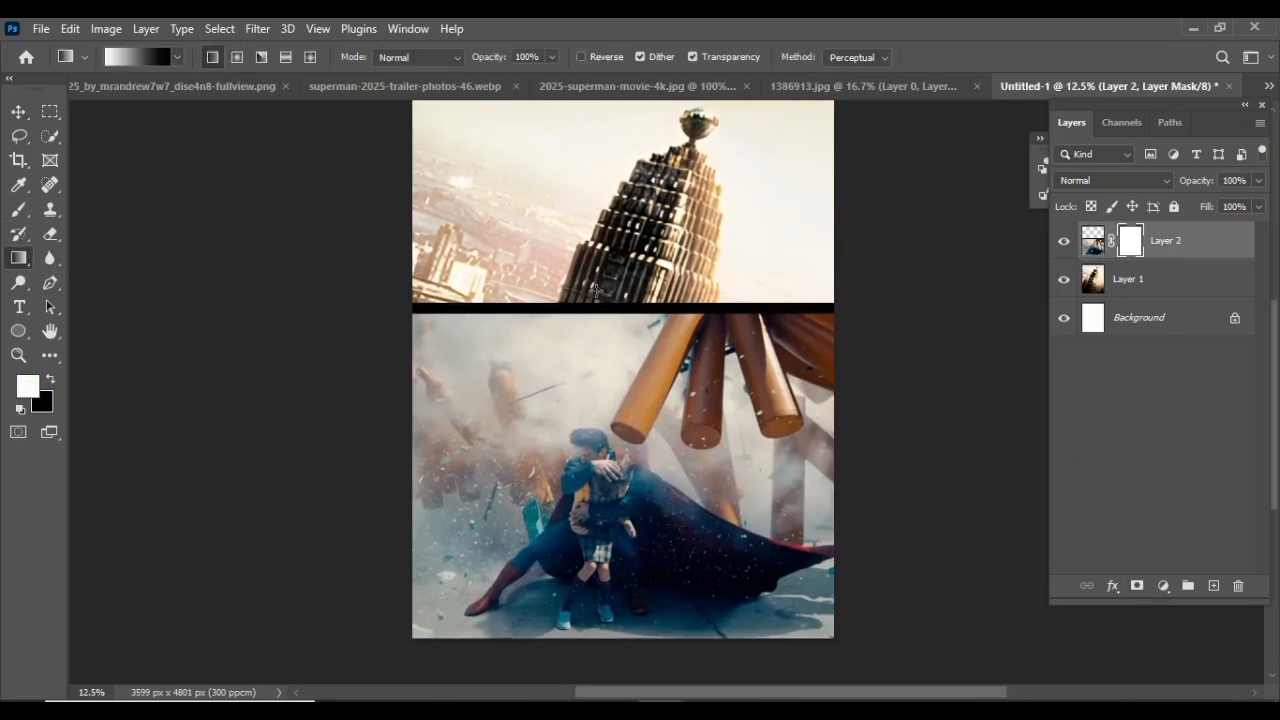
left_click_drag(618, 170, 616, 380)
key("ctrl+z")
left_click_drag(626, 185, 626, 182)
left_click_drag(618, 412, 628, 240)
left_click_drag(671, 411, 666, 96)
left_click_drag(704, 459, 680, 220)
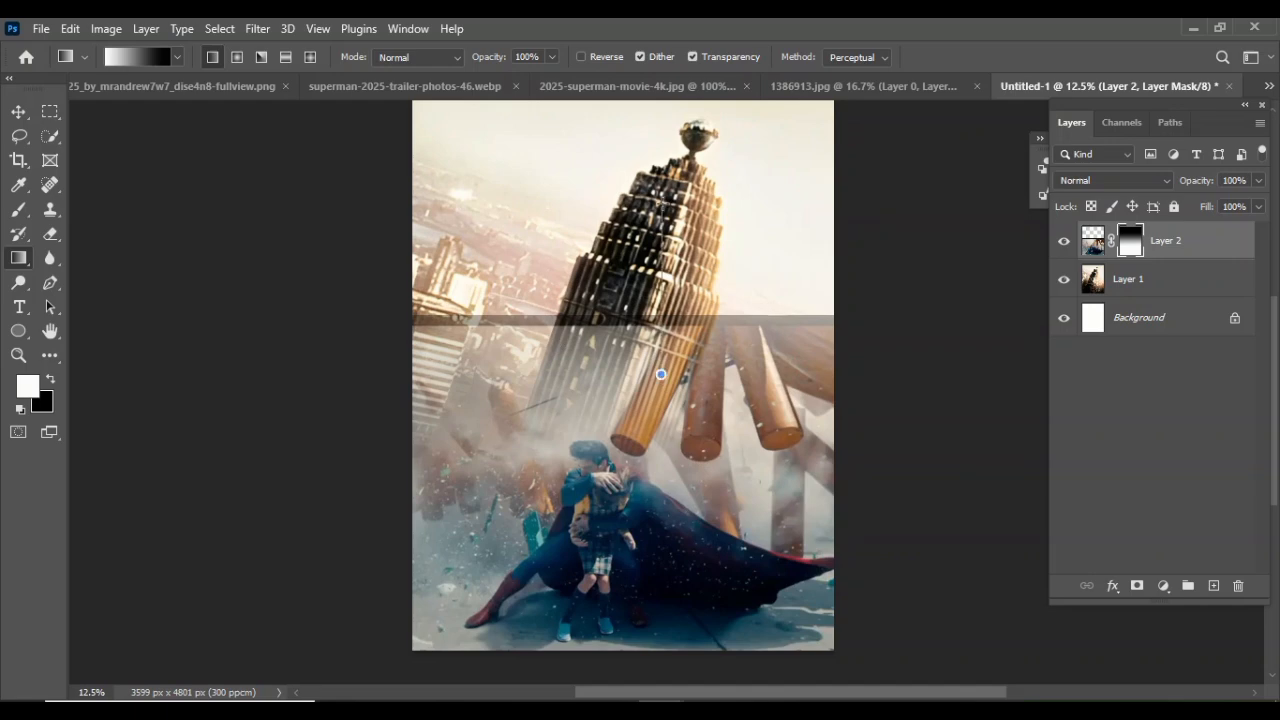
left_click_drag(708, 318, 708, 626)
key("ctrl+z")
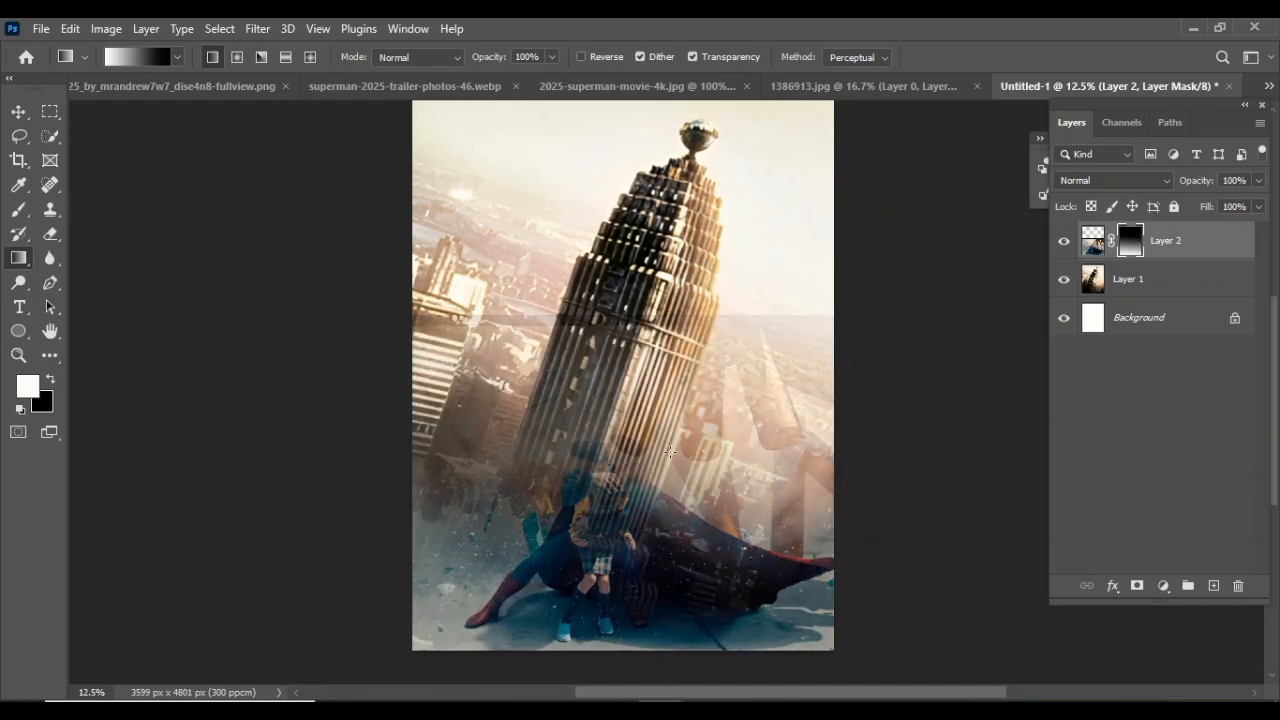
key("ctrl+shift+z")
left_click_drag(696, 403, 696, 404)
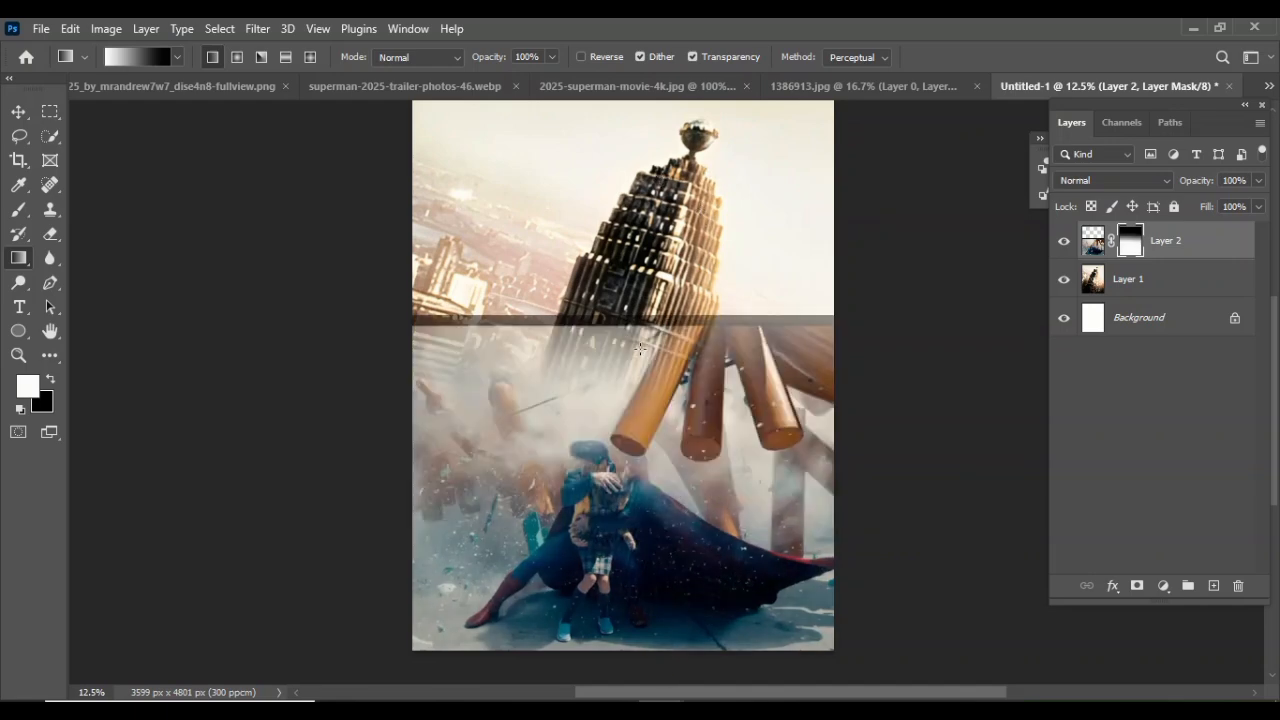
left_click_drag(640, 349, 679, 267)
left_click_drag(640, 440, 640, 244)
left_click_drag(697, 390, 697, 280)
left_click_drag(783, 473, 775, 215)
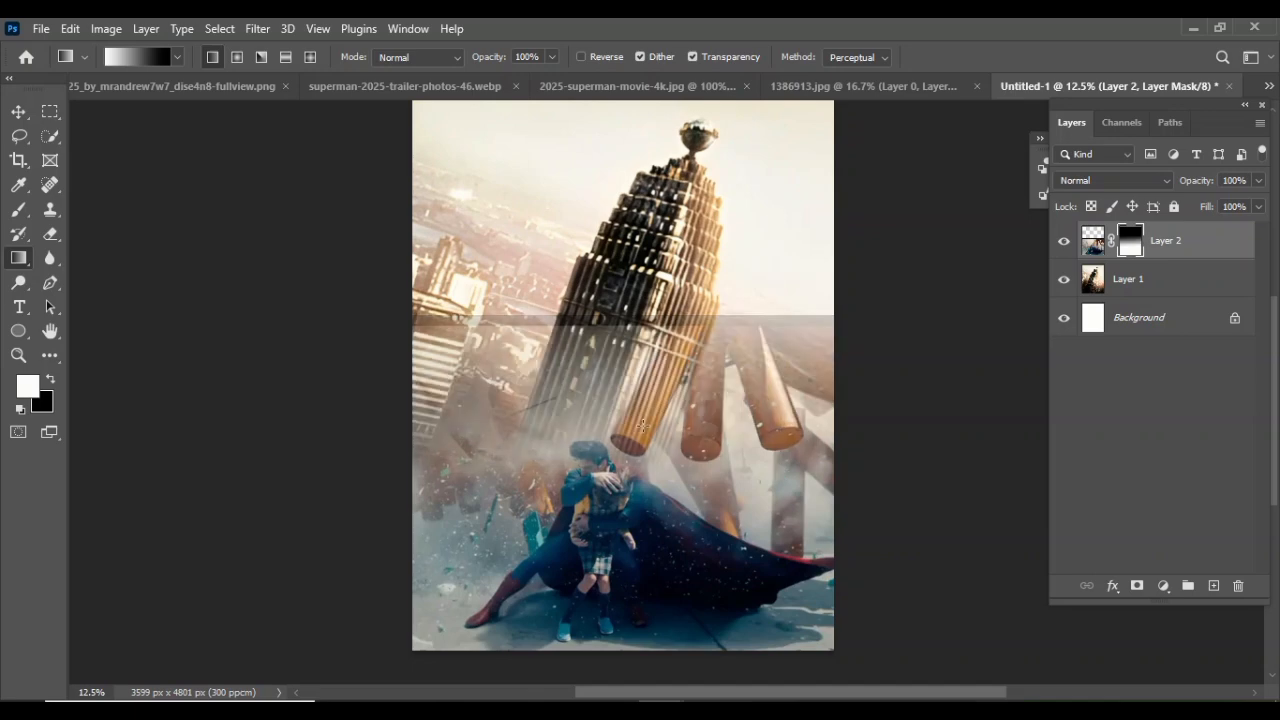
Erase the visible horizontal seam on the Superman-and-child layer's mask using the Eraser at 67% opacity
key("e")
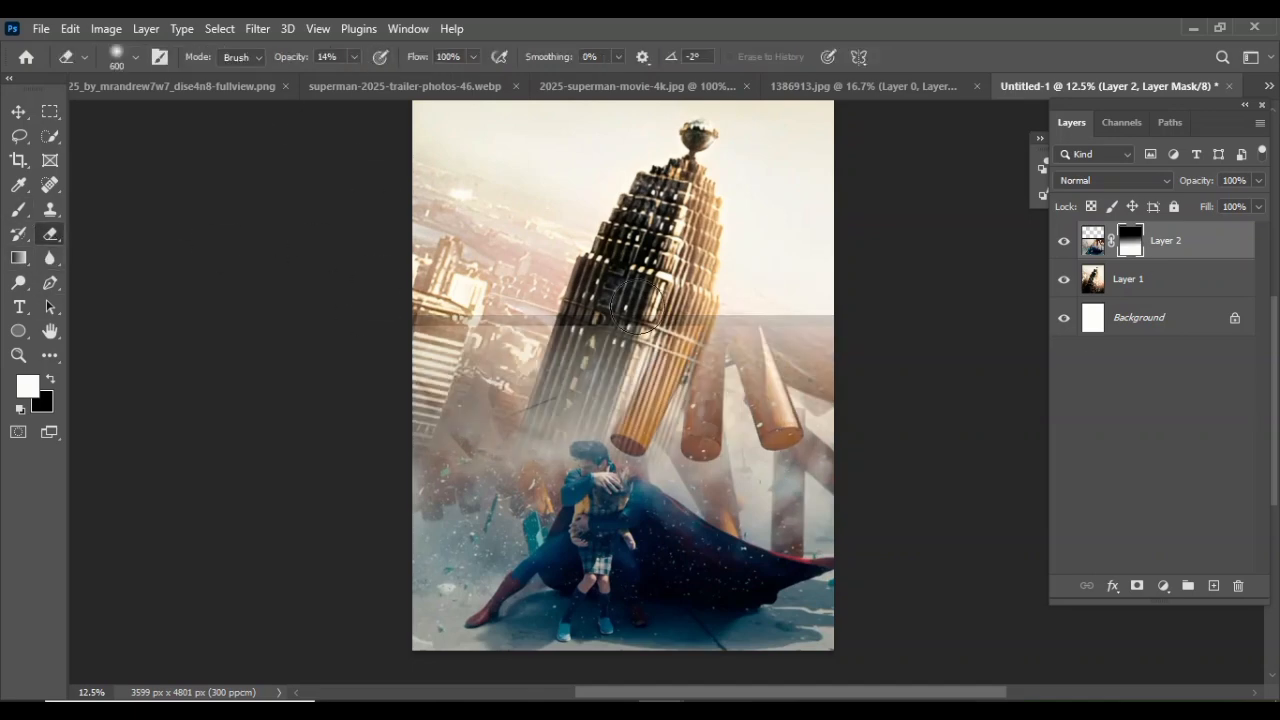
left_click(50, 378)
left_click(50, 378)
left_click(353, 57)
left_click(400, 82)
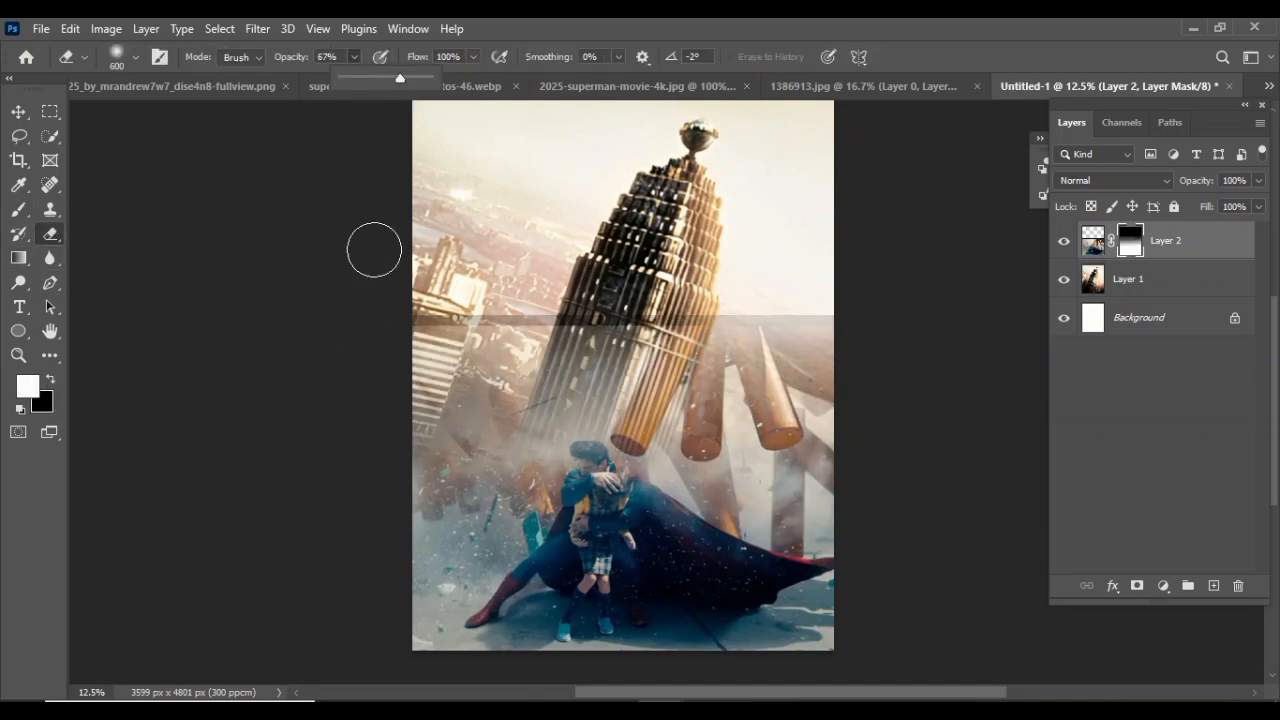
mouse_move(420, 304)
left_mouse_down()
mouse_move(777, 297)
mouse_move(777, 346)
mouse_move(871, 369)
mouse_move(723, 302)
mouse_move(889, 370)
left_mouse_up()
key("ctrl+z")
key("ctrl+z")
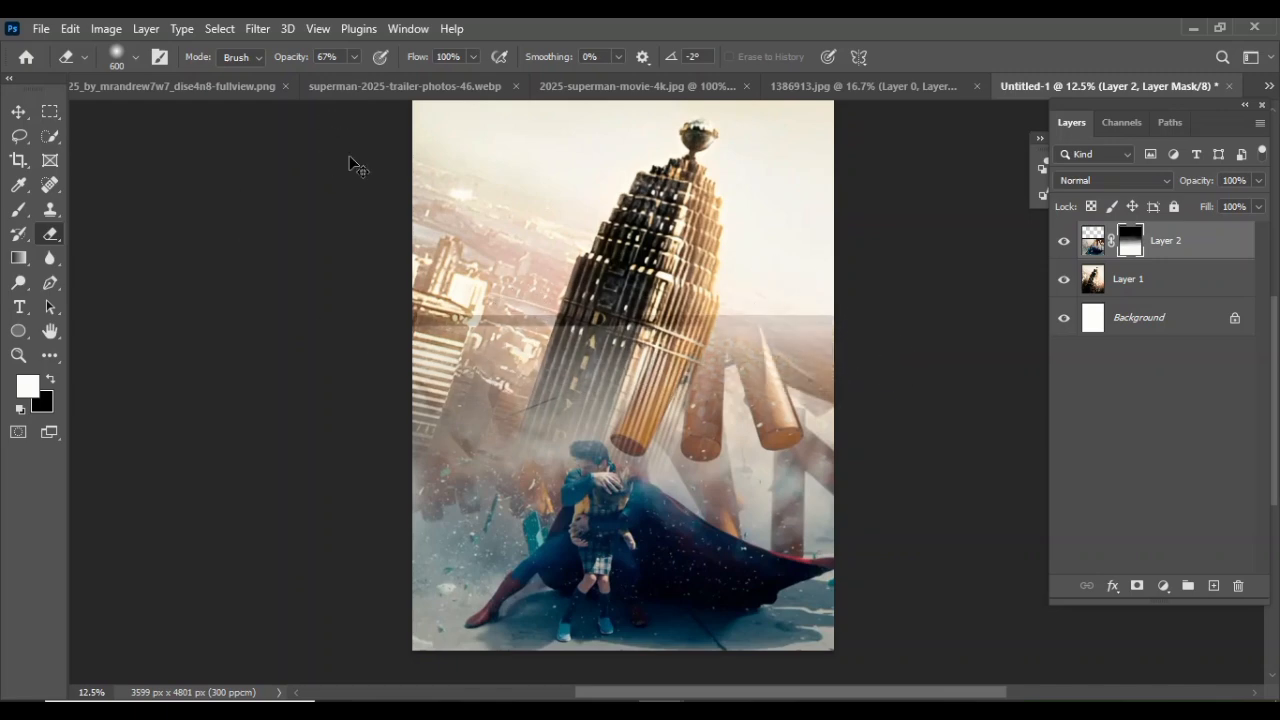
mouse_move(440, 298)
left_mouse_down()
mouse_move(737, 297)
mouse_move(525, 300)
mouse_move(812, 383)
left_mouse_up()
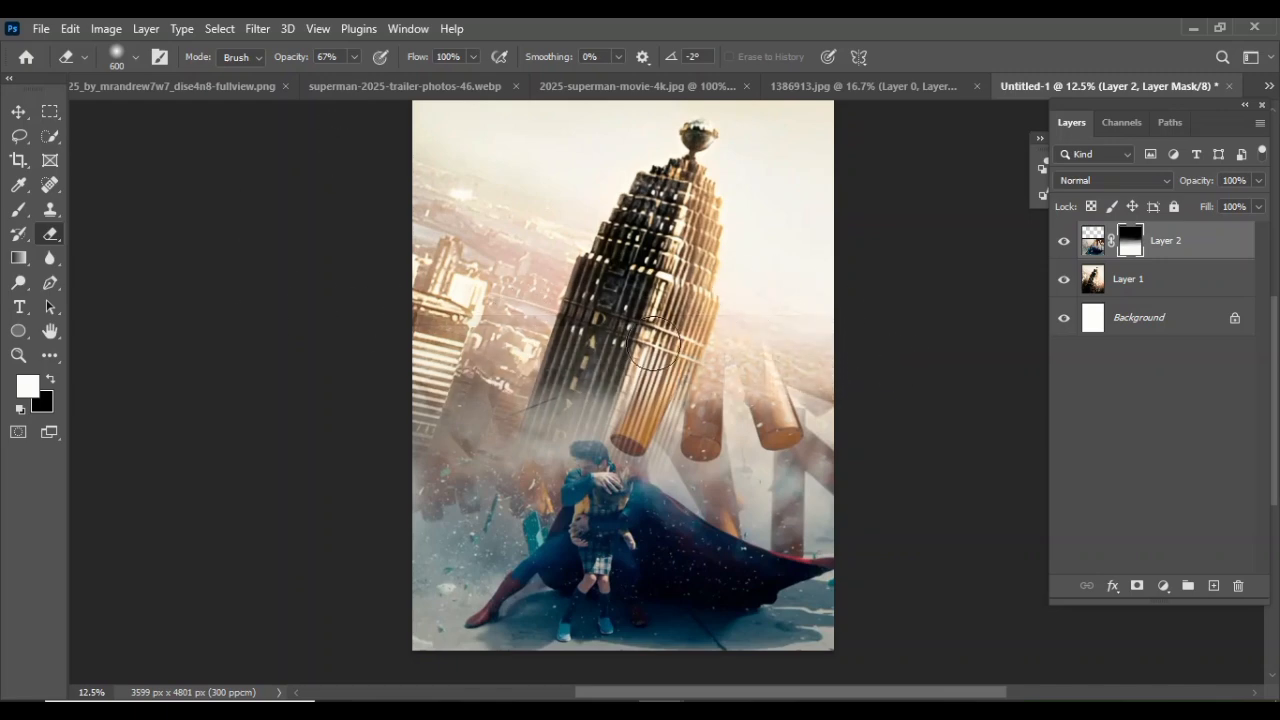
Scale down the Superman-and-child layer slightly and reposition it at the poster's lower edge
left_click(18, 111)
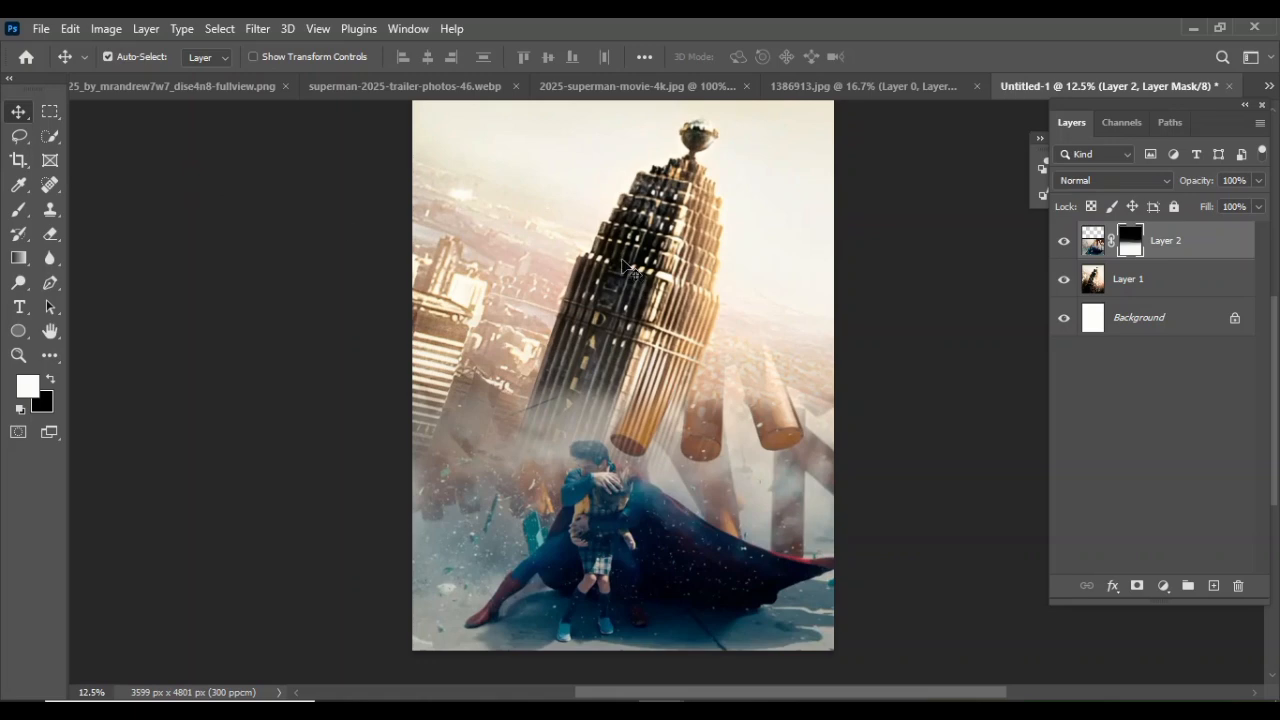
key("ctrl+t")
left_click_drag(885, 315, 834, 347)
left_click_drag(709, 486, 729, 492)
left_click_drag(588, 516, 598, 516)
left_click(927, 57)
Soften the blend across the tower's lower part on the layer mask with the Eraser at 26% opacity
key("e")
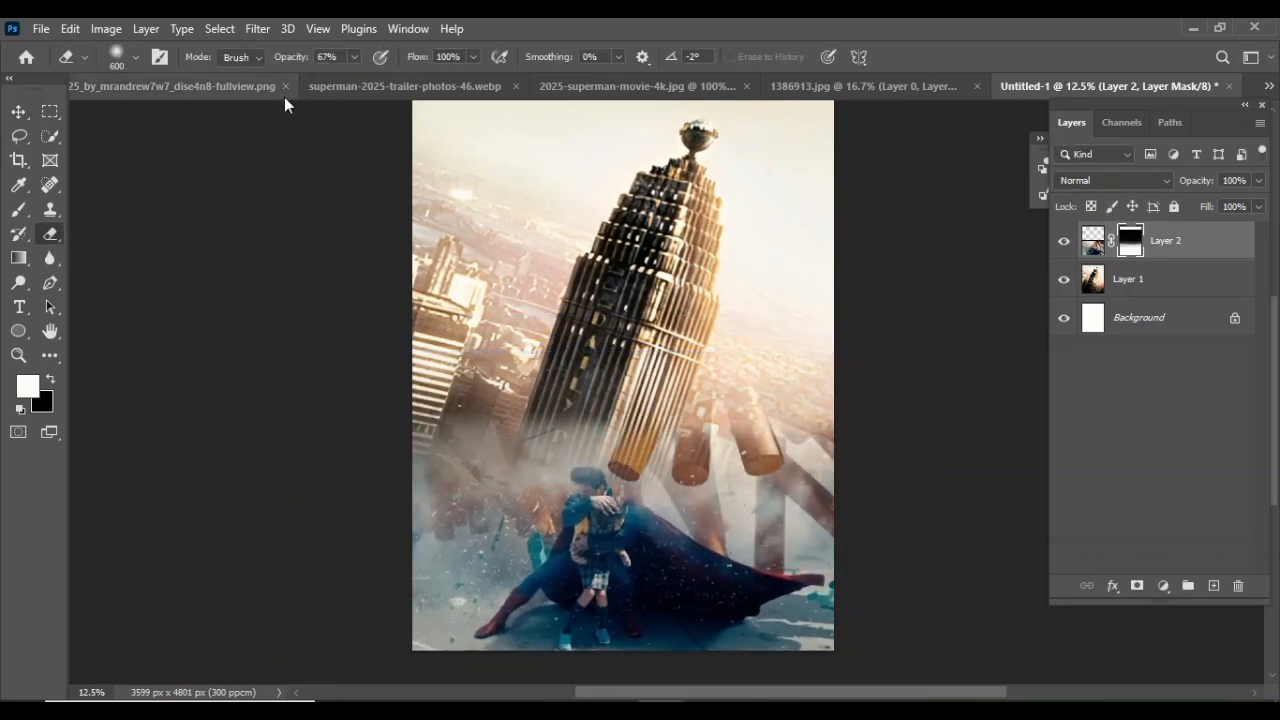
left_click(354, 57)
left_click(319, 80)
mouse_move(373, 392)
left_mouse_down()
mouse_move(834, 409)
mouse_move(783, 393)
left_mouse_up()
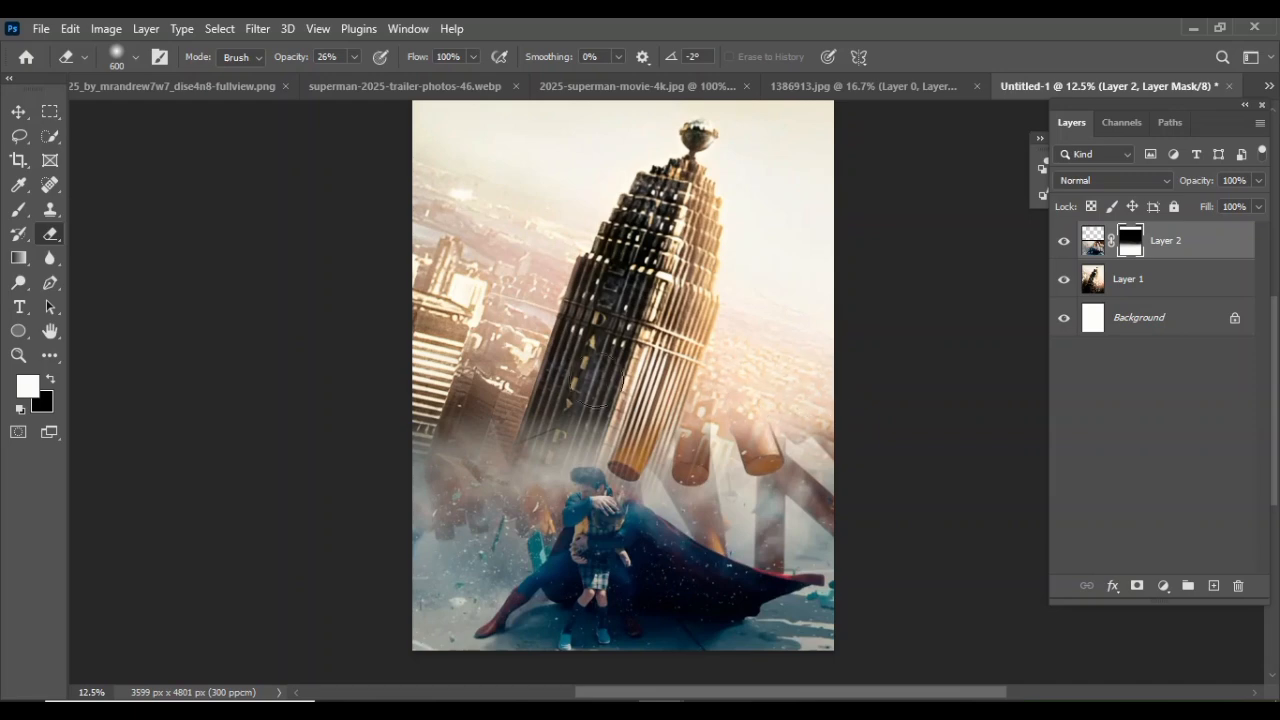
Resize the tower layer slightly and reposition it within the canvas behind the Superman scene
key("v")
left_click(1128, 279)
key("ctrl+t")
left_click_drag(883, 343, 834, 341)
left_click_drag(650, 305, 625, 298)
key("Return")
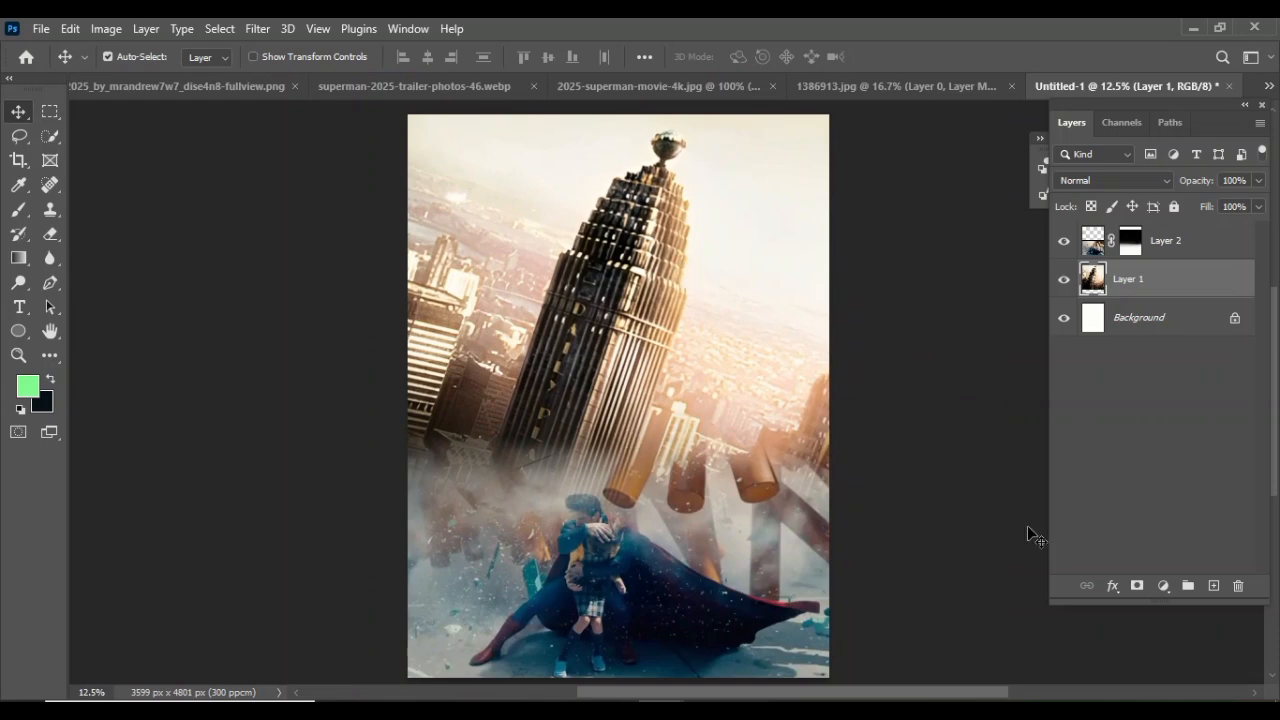
Add a Hue/Saturation adjustment layer above all layers with Colorize enabled
key("alt+bracketright")
left_click(1163, 585)
left_click(1165, 418)
left_click(277, 477)
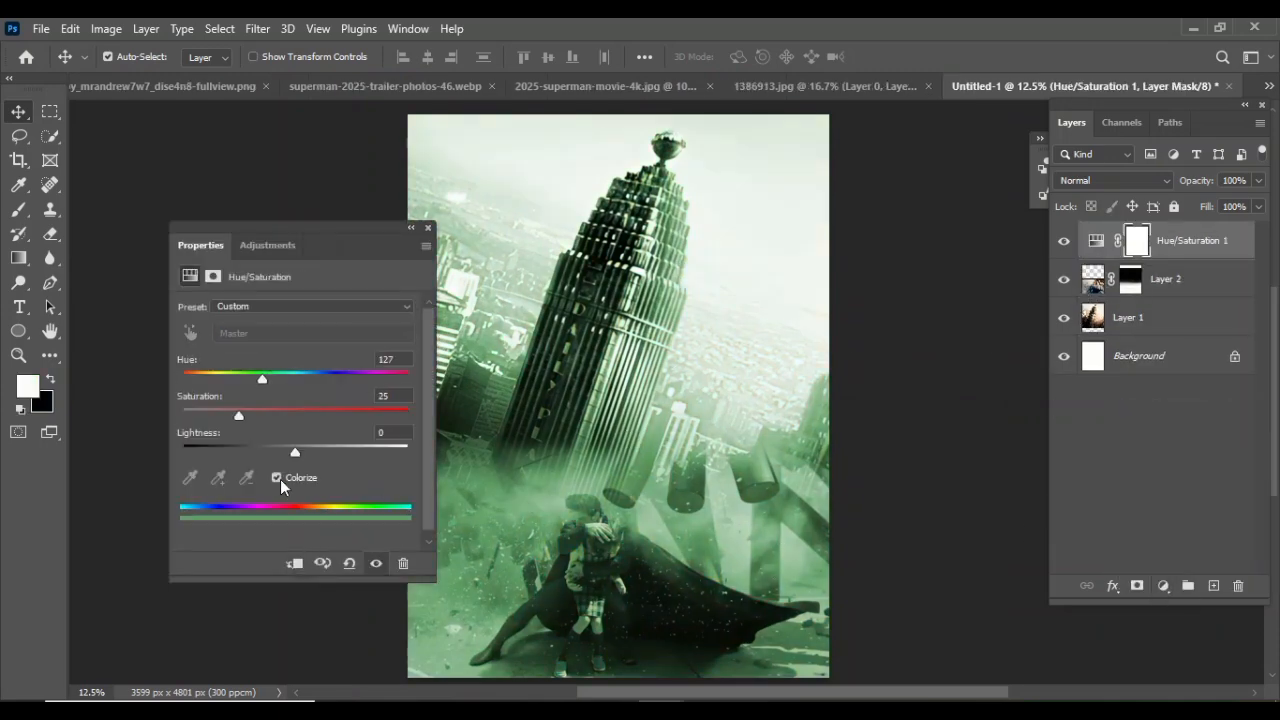
Tint the poster steel blue by adjusting the hue, with Saturation 31 and Lightness -18
left_click_drag(241, 416, 218, 396)
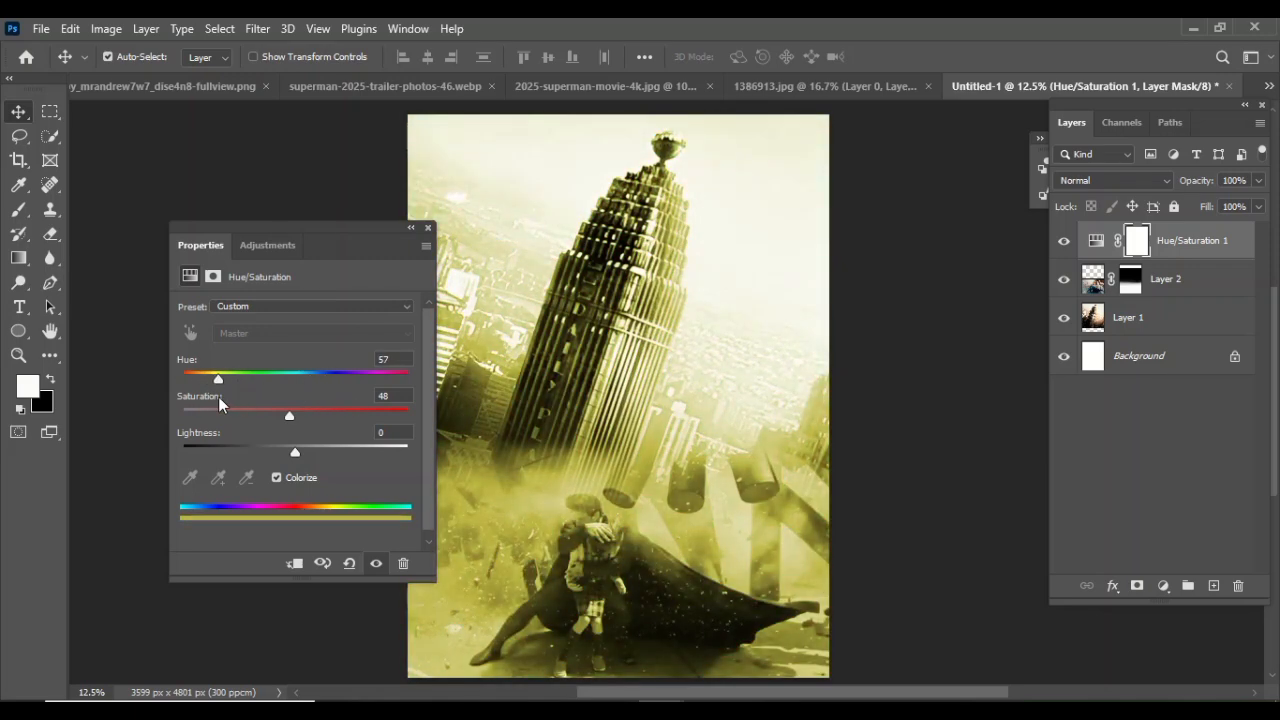
mouse_move(289, 415)
left_mouse_down()
mouse_move(223, 414)
mouse_move(249, 420)
mouse_move(241, 447)
mouse_move(306, 408)
left_mouse_up()
left_click_drag(218, 378, 293, 376)
left_click_drag(306, 410, 296, 383)
left_click(285, 377)
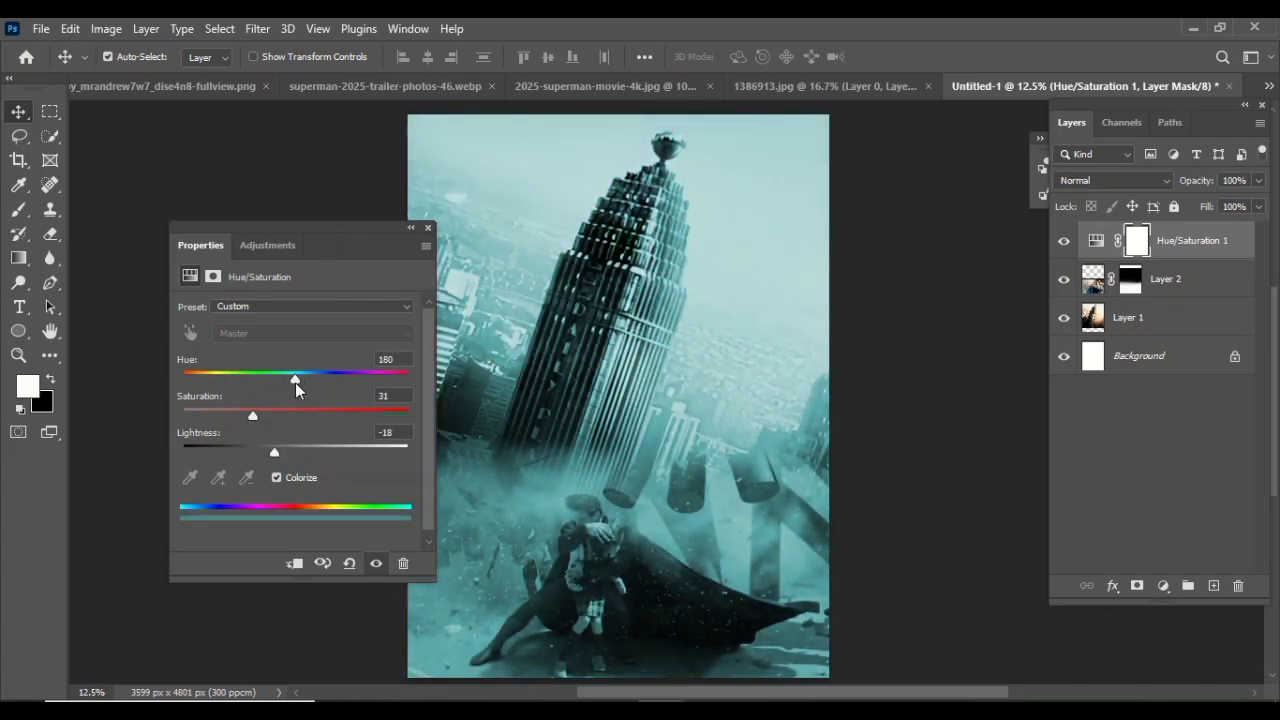
left_click_drag(216, 374, 305, 380)
left_click(428, 227)
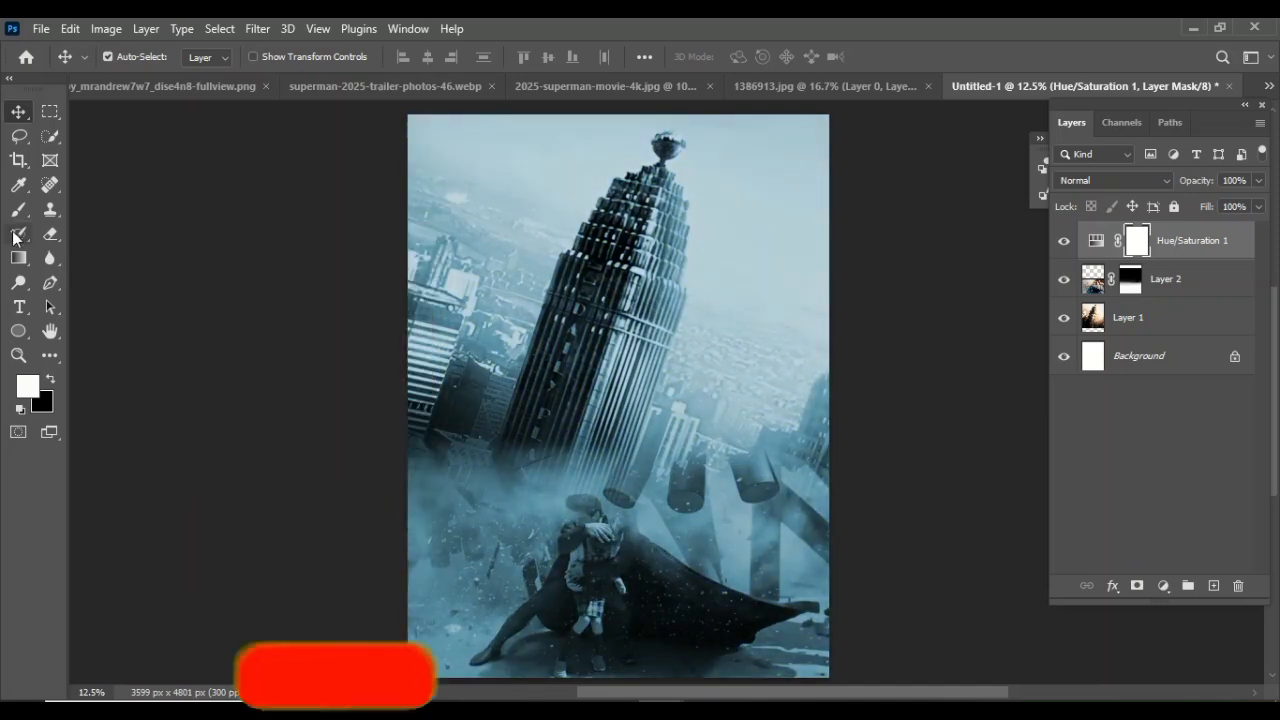
Start erasing the tint around the girl on the Hue/Saturation mask with the Eraser, and set its opacity to 100%
left_click(50, 233)
left_click_drag(589, 588, 622, 580)
left_click(353, 56)
left_click_drag(355, 77, 421, 78)
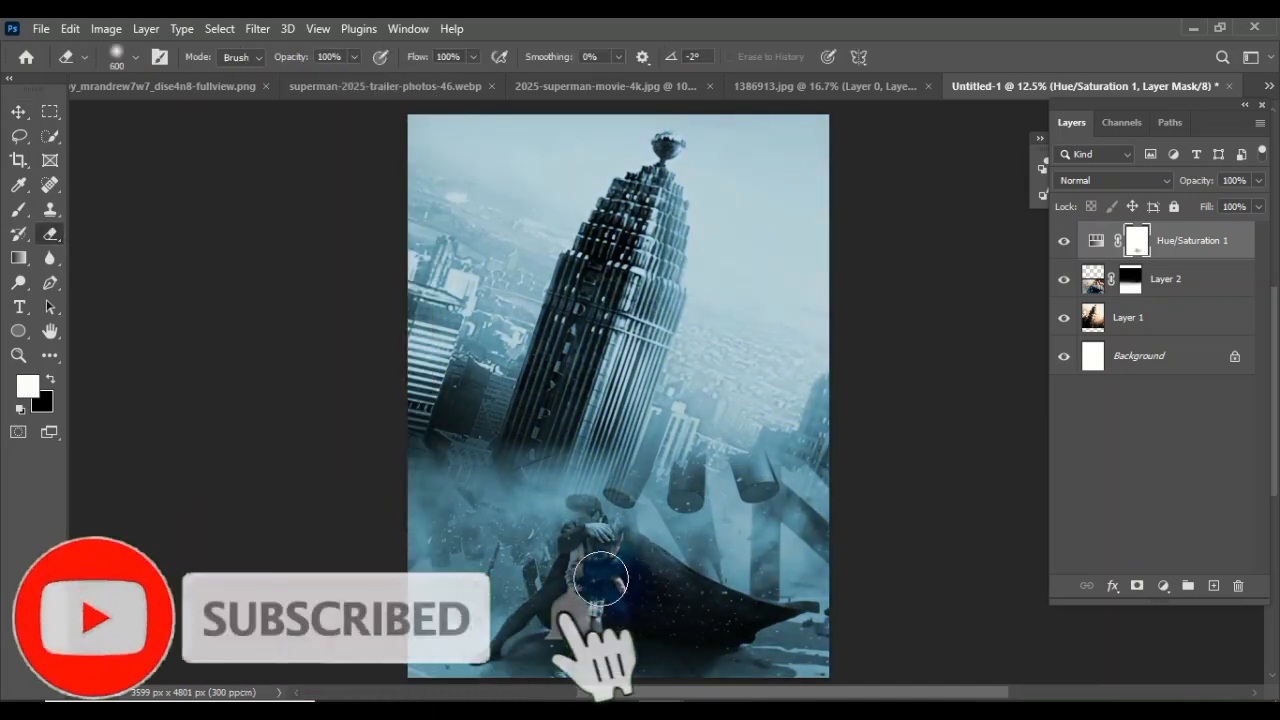
Erase the blue tint over the kneeling Superman and his cape on the Hue/Saturation mask, reducing the Eraser size to 100
key("bracketleft")
key("bracketleft")
key("bracketleft")
key("bracketleft")
key("bracketleft")
key("bracketleft")
key("bracketleft")
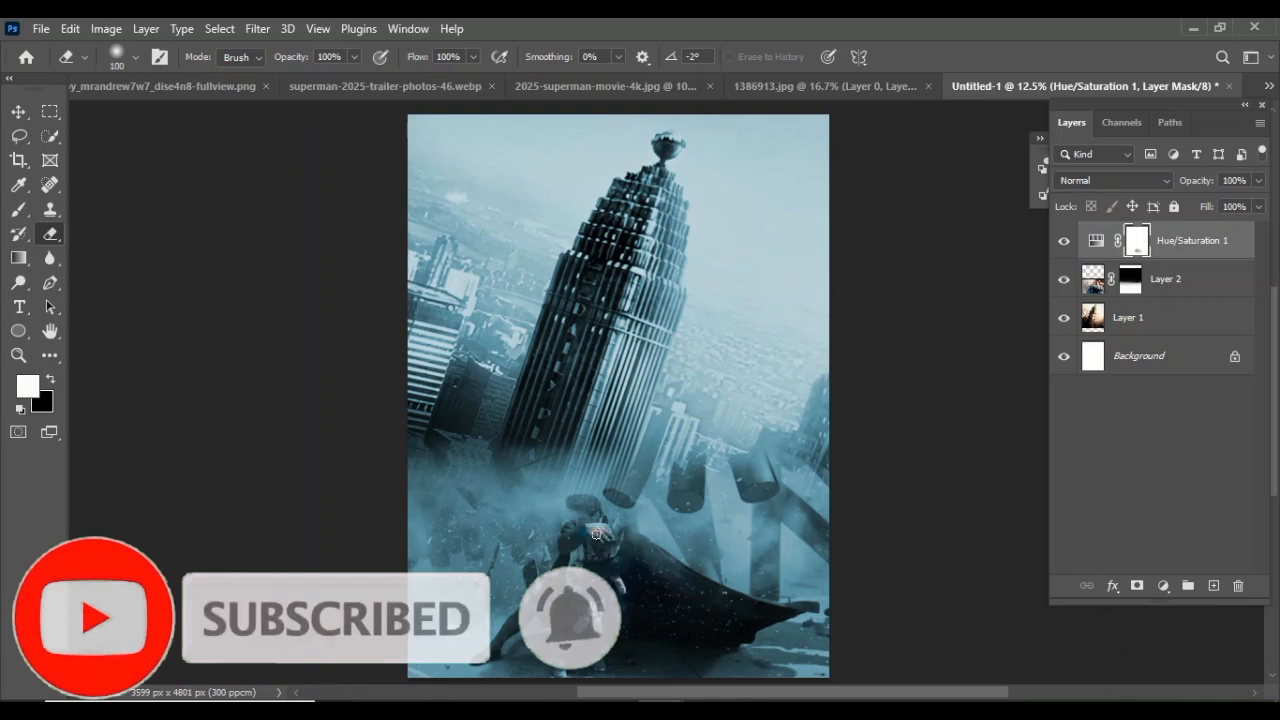
mouse_move(591, 508)
left_mouse_down()
mouse_move(604, 525)
mouse_move(570, 531)
left_mouse_up()
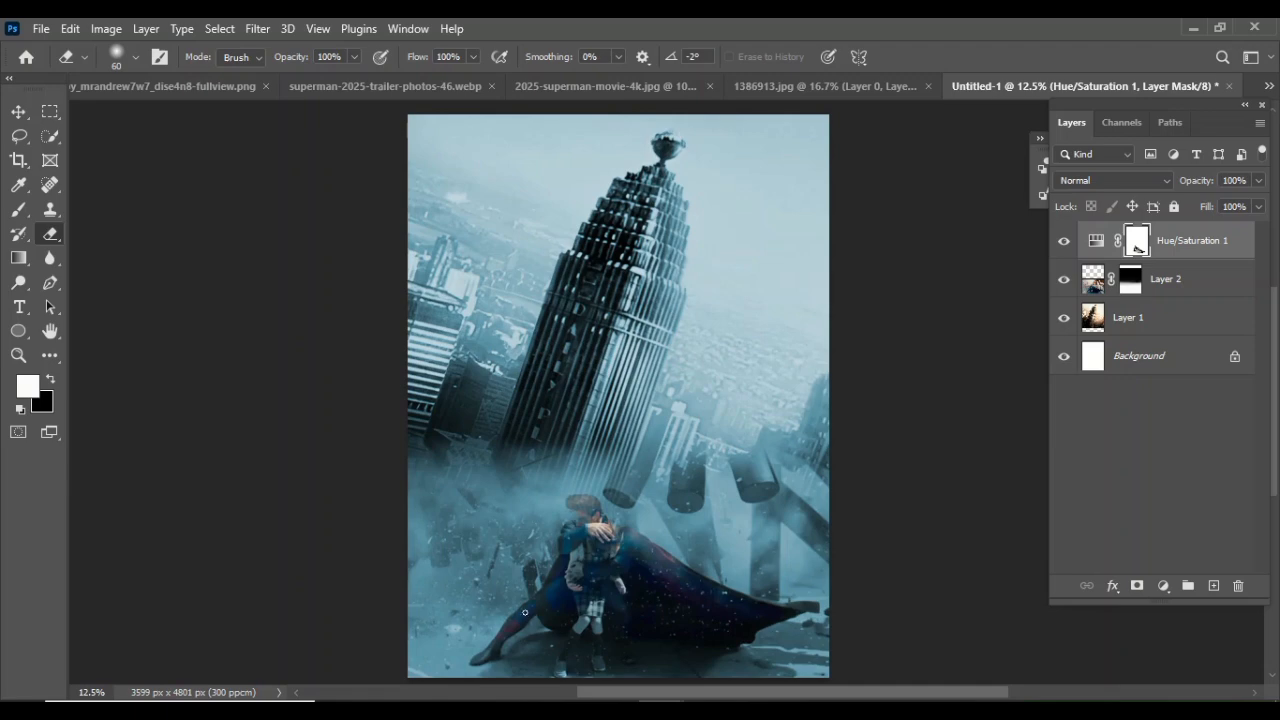
Try to erase the tint over the girl and Superman's torso with the Eraser enlarged to 175
key("z")
left_click_drag(545, 609, 657, 263)
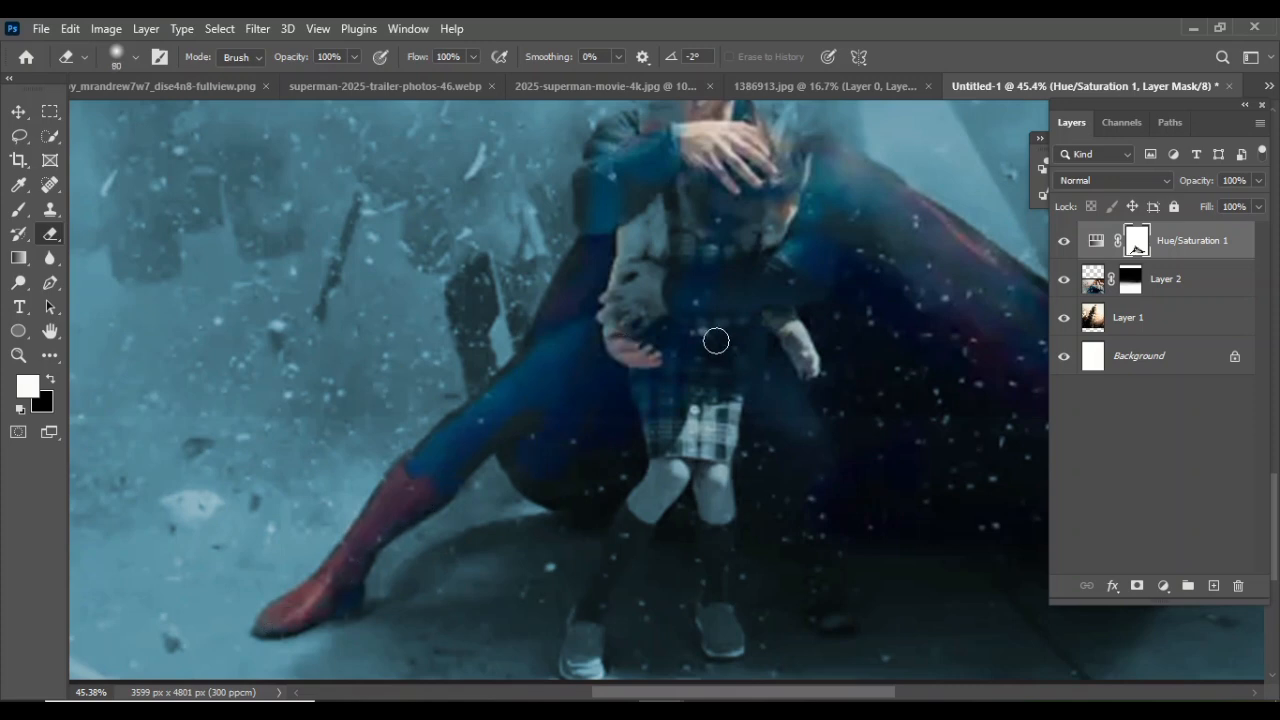
key("bracketright")
key("bracketright")
key("bracketright")
key("bracketright")
key("bracketright")
mouse_move(708, 347)
left_mouse_down()
mouse_move(626, 296)
mouse_move(868, 245)
mouse_move(679, 434)
mouse_move(538, 428)
left_mouse_up()
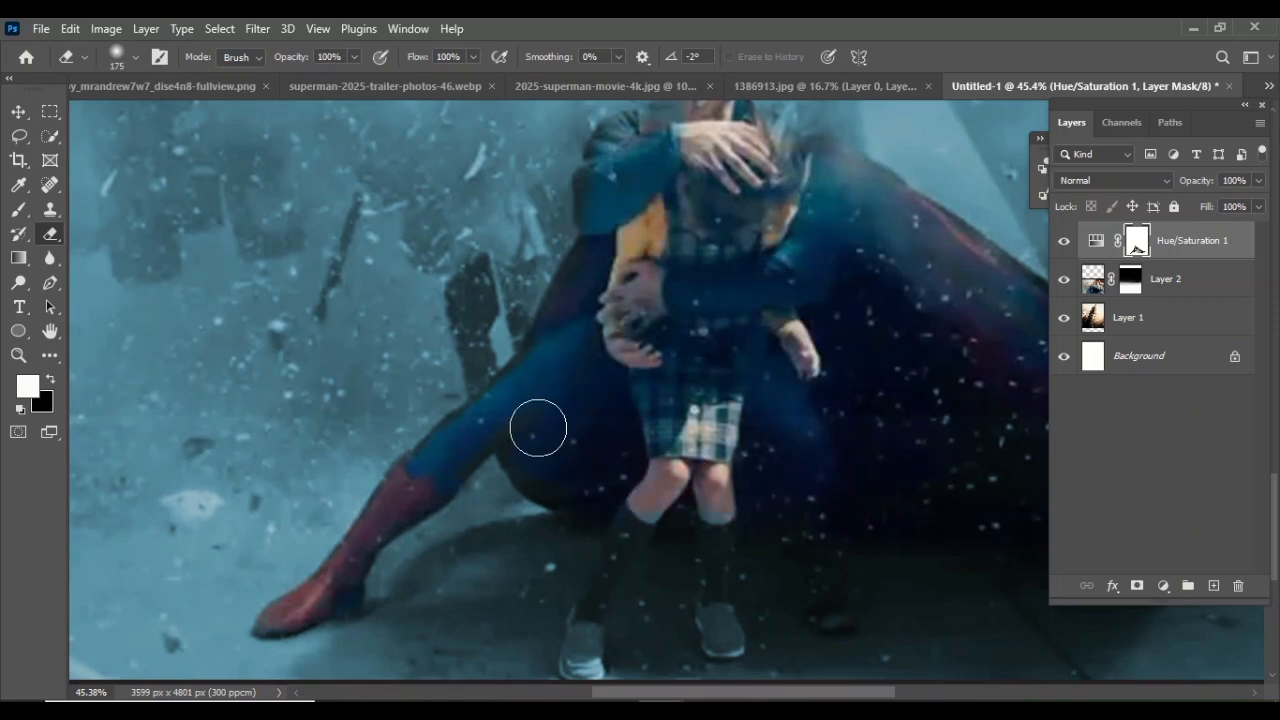
left_click_drag(620, 588, 734, 627)
key("ctrl+z")
Erase the tint over the girl's legs, shoes, skirt and arms on the mask with the Eraser at size 40
key("bracketleft")
key("bracketleft")
key("bracketleft")
key("bracketleft")
key("bracketleft")
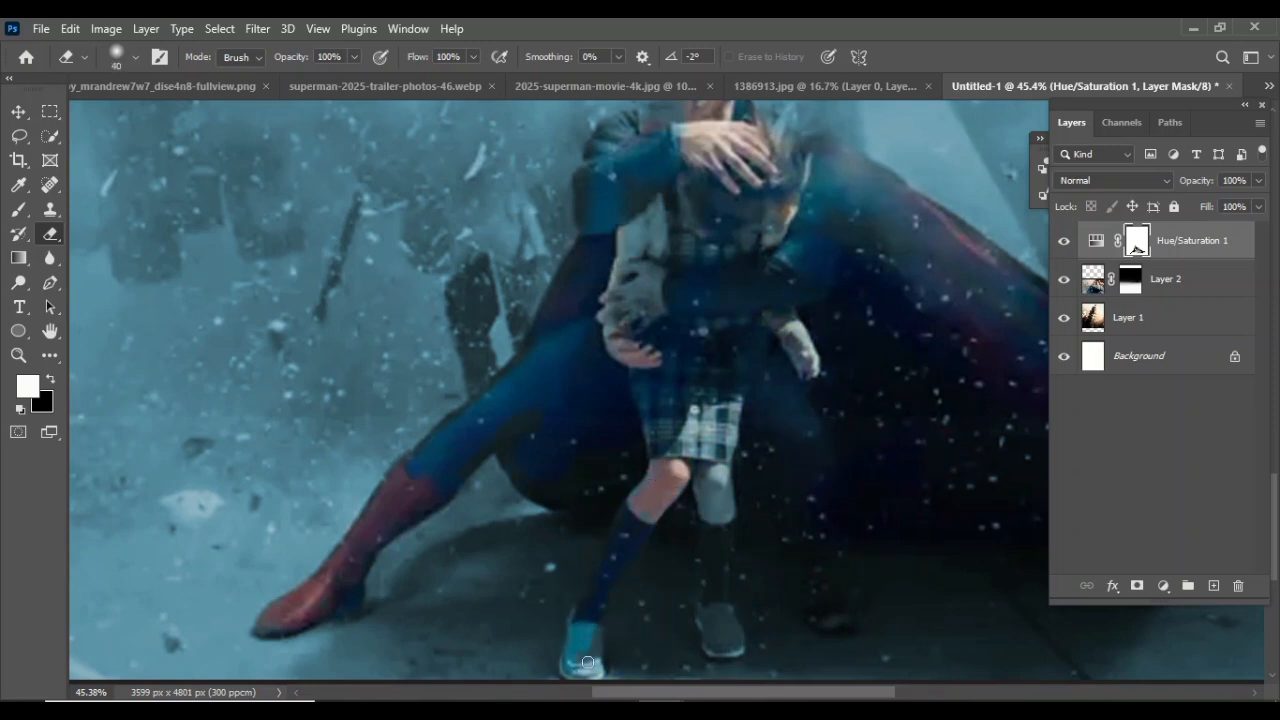
left_click_drag(679, 438, 698, 448)
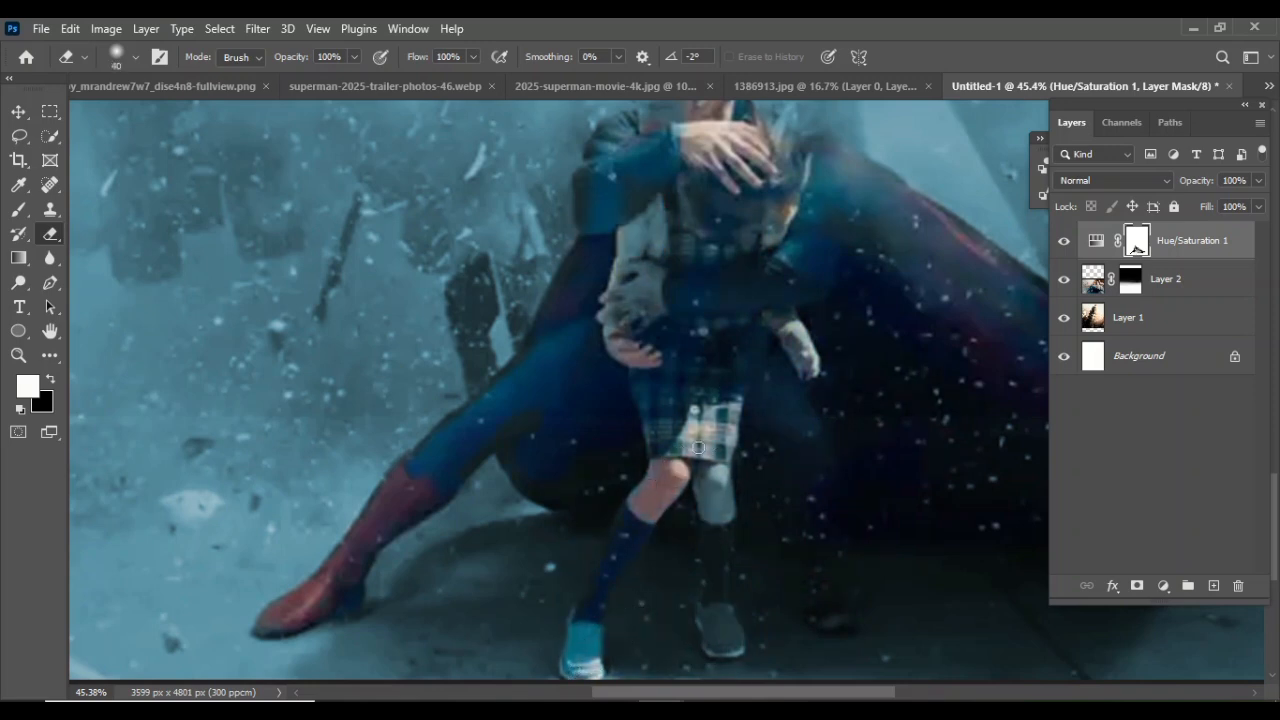
mouse_move(662, 357)
left_mouse_down()
mouse_move(636, 308)
mouse_move(657, 350)
left_mouse_up()
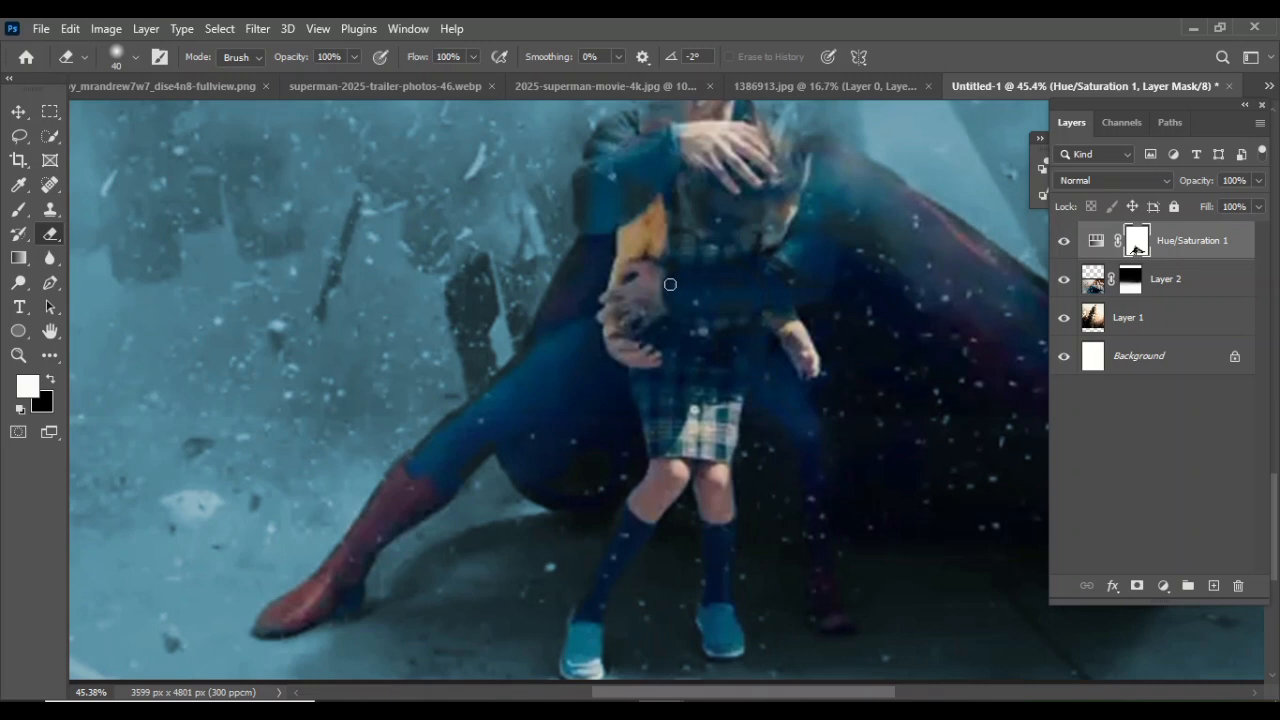
Erase the tint over the kneeling Superman's face and hair on the Hue/Saturation mask
key("bracketright")
key("bracketright")
key("bracketright")
key("bracketright")
key("bracketright")
key("bracketright")
key("bracketright")
left_click_drag(573, 471, 515, 666)
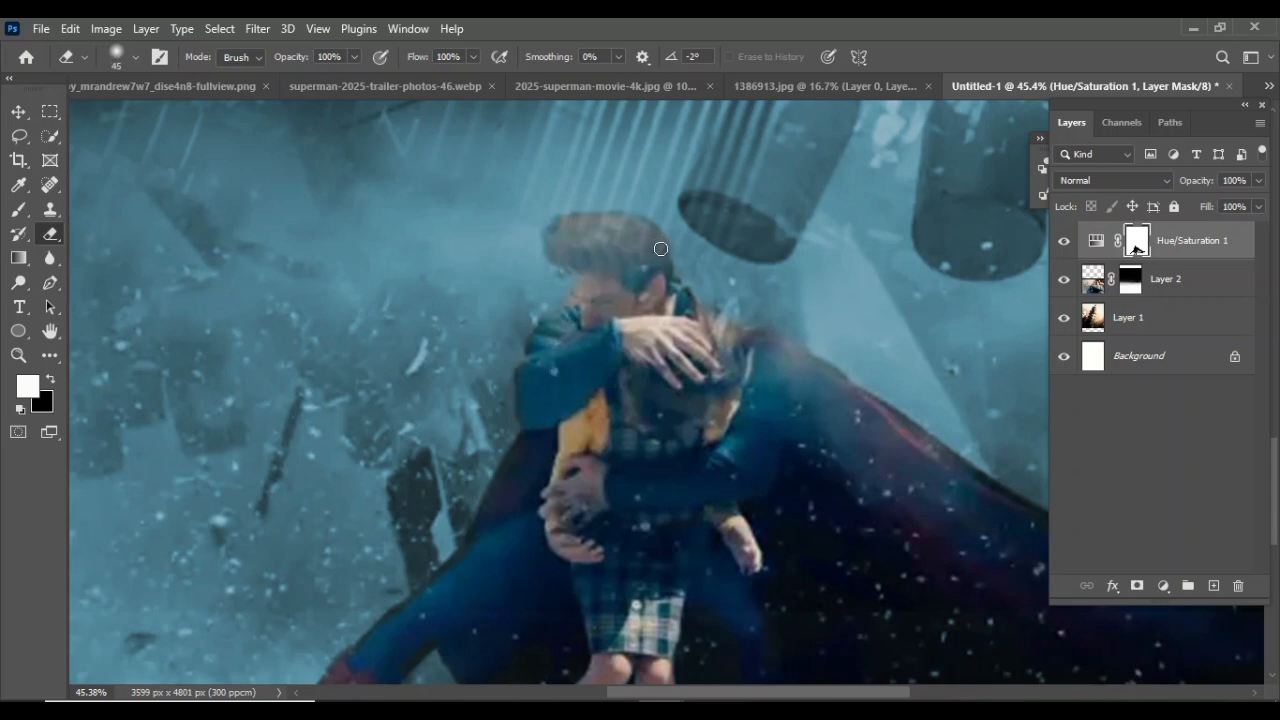
Set the Eraser size to 250 for the Hue/Saturation mask, with the whole lower scene in view
left_click(18, 355)
left_click_drag(651, 316, 540, 316)
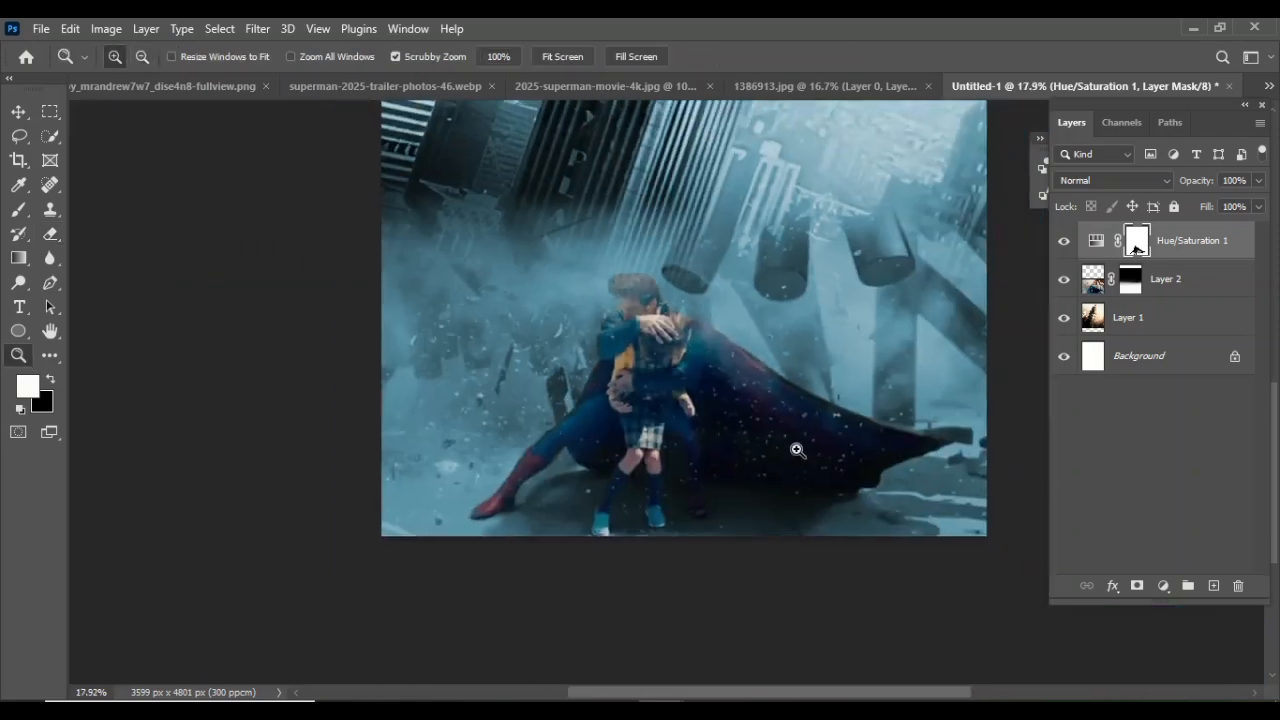
left_click(49, 233)
key("bracketright")
key("bracketright")
key("bracketright")
key("bracketright")
key("bracketright")
key("bracketright")
key("bracketright")
key("bracketright")
key("bracketright")
key("bracketright")
key("bracketright")
key("bracketright")
key("bracketright")
key("bracketright")
key("bracketright")
key("bracketright")
key("bracketright")
key("bracketright")
key("bracketright")
key("bracketleft")
key("bracketleft")
key("bracketleft")
key("bracketleft")
key("bracketleft")
key("bracketleft")
key("bracketleft")
key("bracketleft")
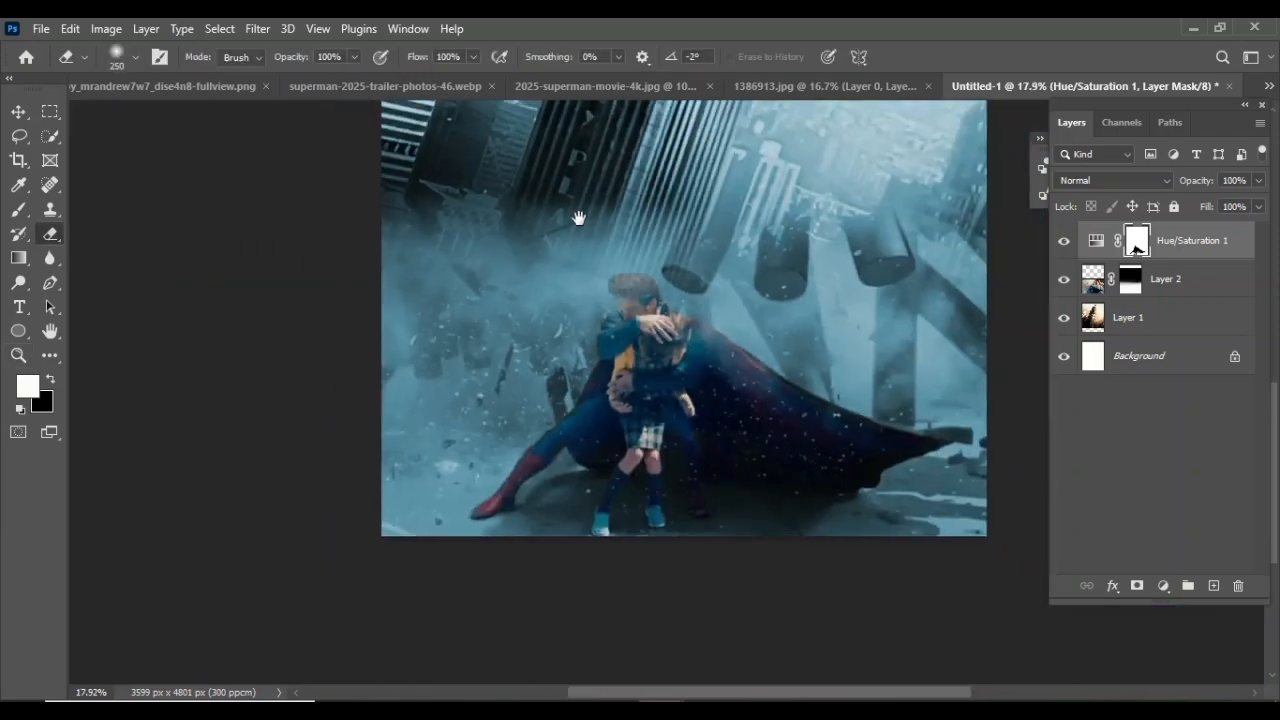
Compare the whole poster with and without the Hue/Saturation tint
left_click_drag(578, 218, 489, 368)
left_click(18, 355)
left_click_drag(601, 359, 522, 361)
left_click_drag(574, 296, 564, 386)
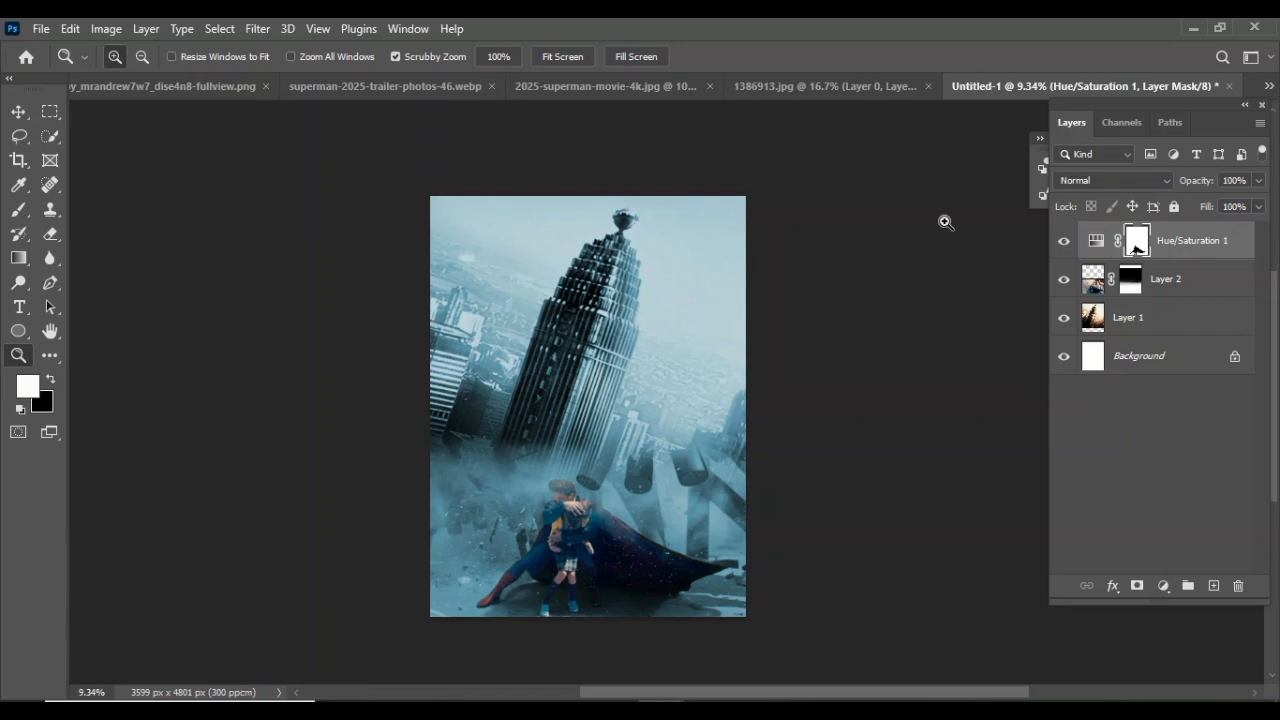
left_click(1063, 241)
left_click(1063, 241)
Bring the masked cut-out of the embracing Superman couple into the poster, then scale and place it beside the tower's top
left_click_drag(385, 86, 124, 165)
key("v")
left_click_drag(120, 322, 780, 488)
key("ctrl+t")
left_click_drag(655, 422, 592, 291)
left_click_drag(717, 357, 853, 436)
left_click_drag(649, 337, 578, 321)
left_click_drag(787, 203, 766, 225)
left_click_drag(566, 312, 584, 286)
key("Return")
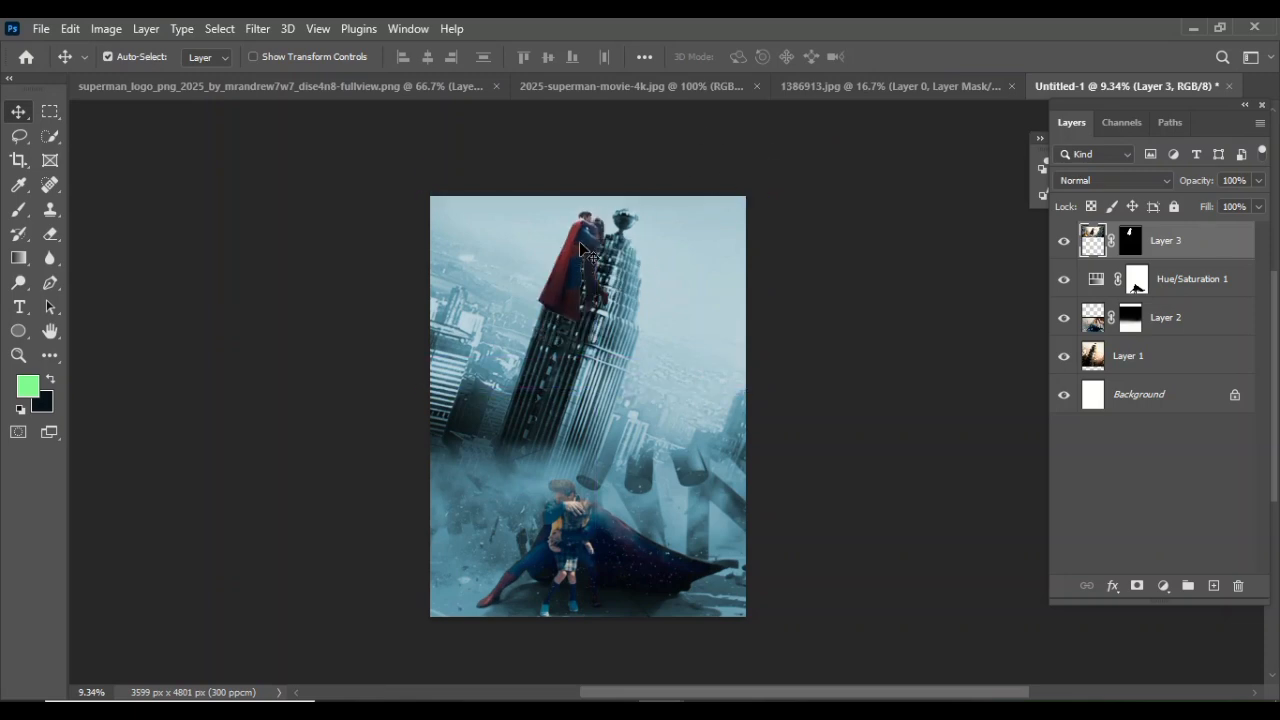
Apply a Gaussian Blur to the tower background on Layer 1
left_click(1137, 279)
left_click(1064, 280)
left_click(1064, 280)
left_click(1064, 318)
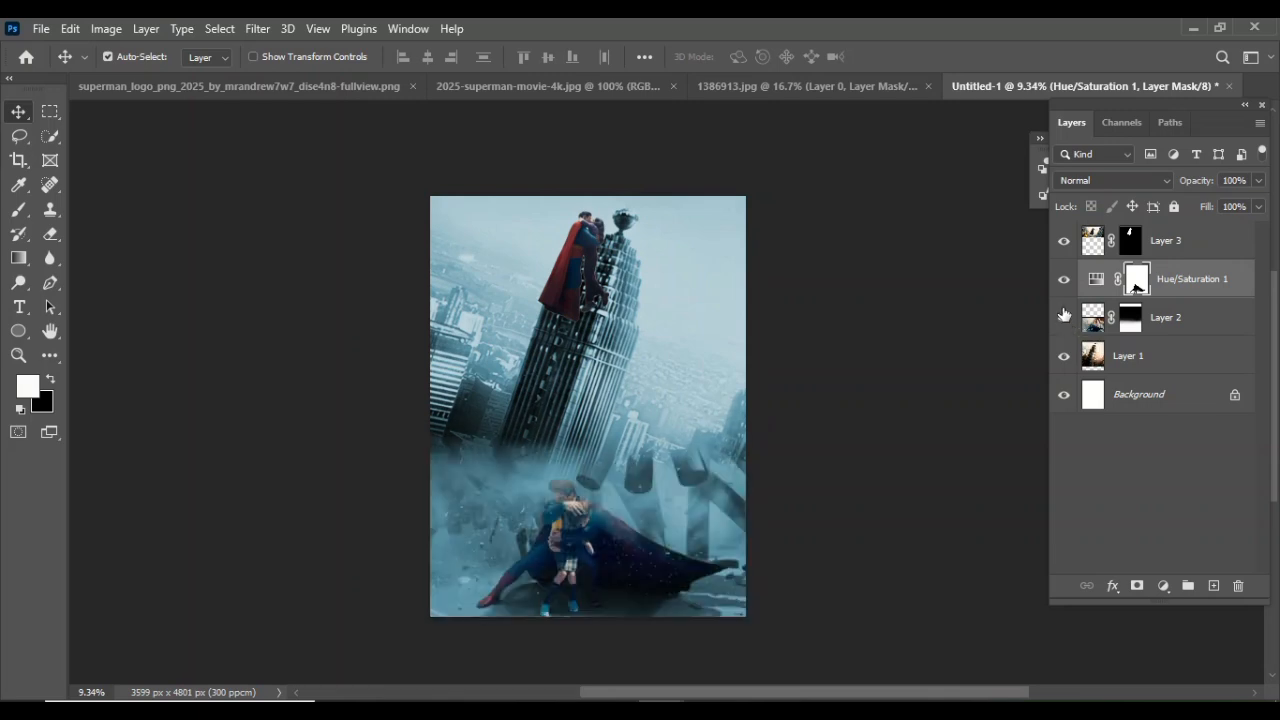
left_click(1140, 358)
left_click(258, 28)
mouse_move(326, 274)
left_click(530, 350)
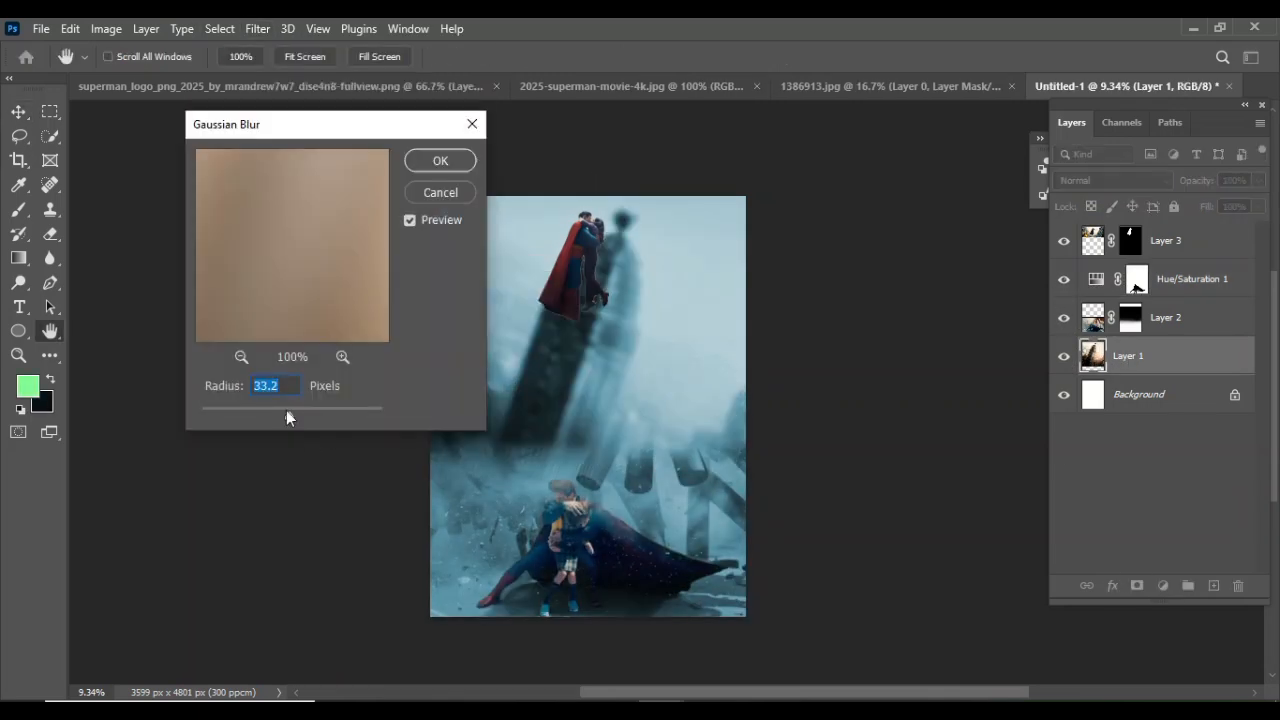
left_click_drag(286, 413, 280, 415)
left_click(440, 160)
Try to erase the tint over the sky and tower on the Hue/Saturation mask with the Eraser at size 900
left_click(1136, 280)
key("e")
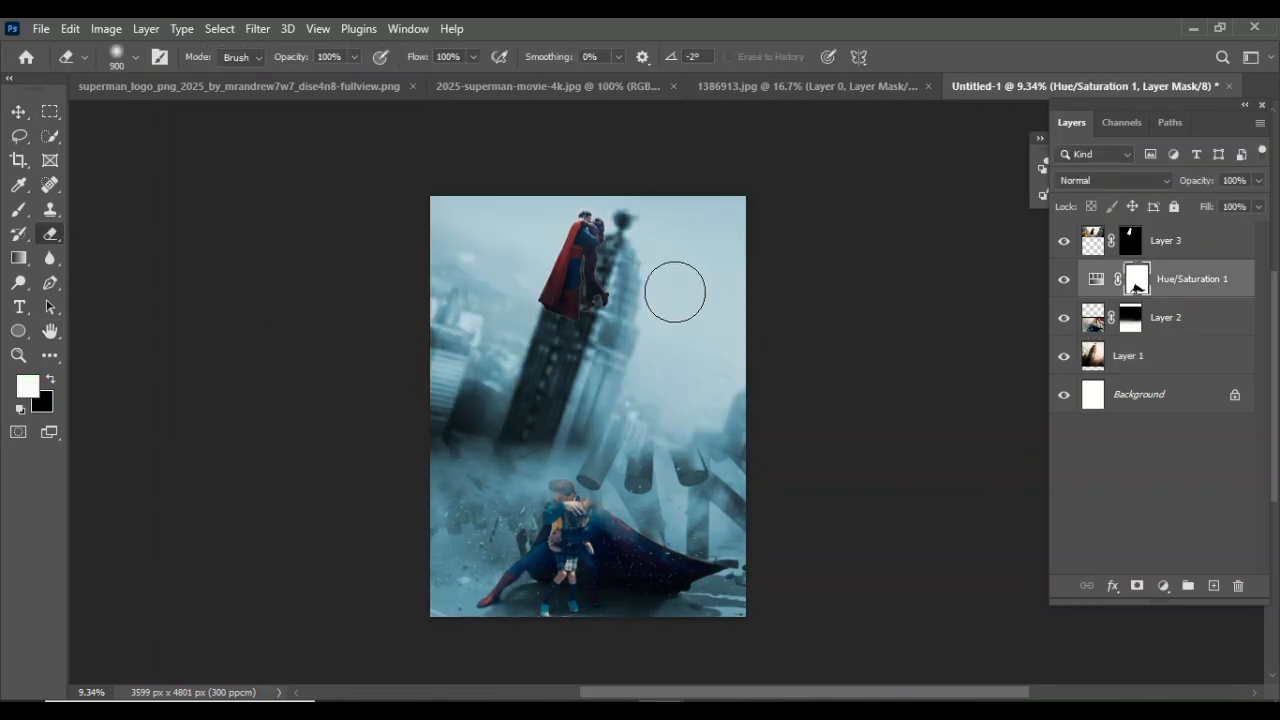
left_click_drag(716, 225, 380, 446)
key("ctrl+t")
left_click(899, 57)
mouse_move(700, 290)
left_mouse_down()
mouse_move(470, 465)
mouse_move(665, 220)
mouse_move(443, 325)
mouse_move(420, 510)
mouse_move(720, 369)
left_mouse_up()
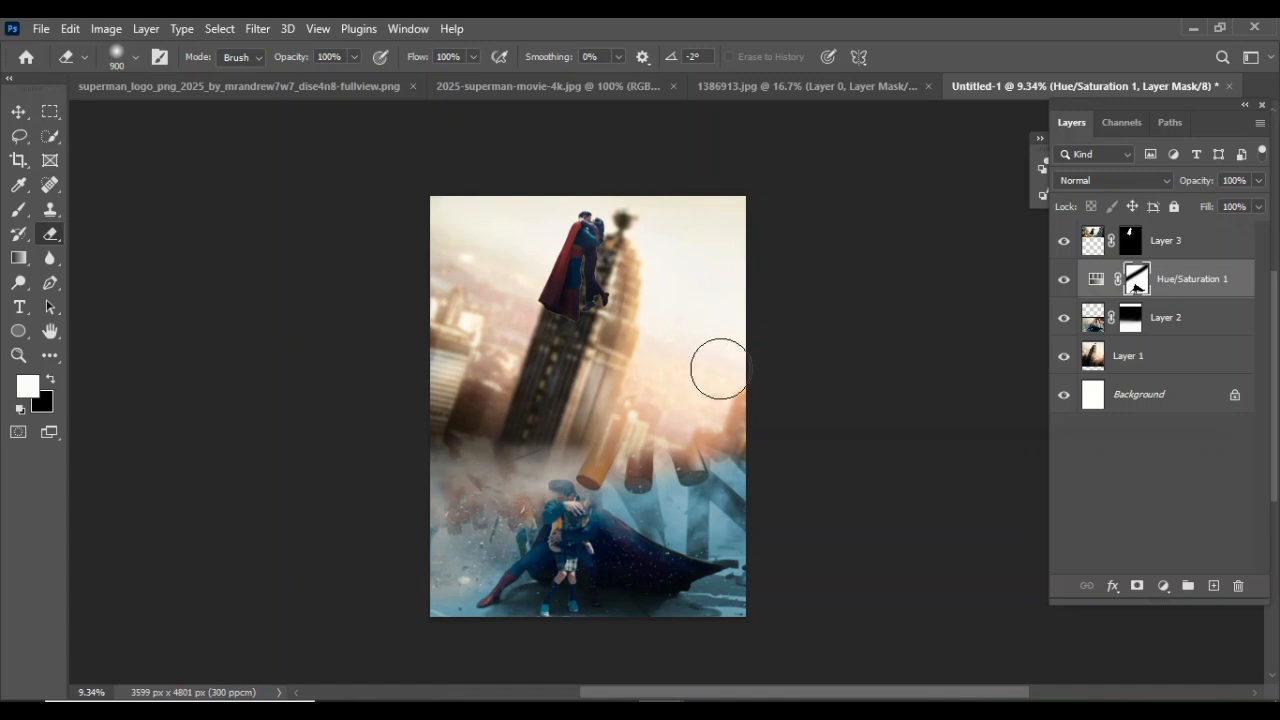
key("ctrl+z")
key("ctrl+z")
key("ctrl+z")
Set the Hue/Saturation adjustment to Hue 201 and Saturation 24
double_click(1100, 285)
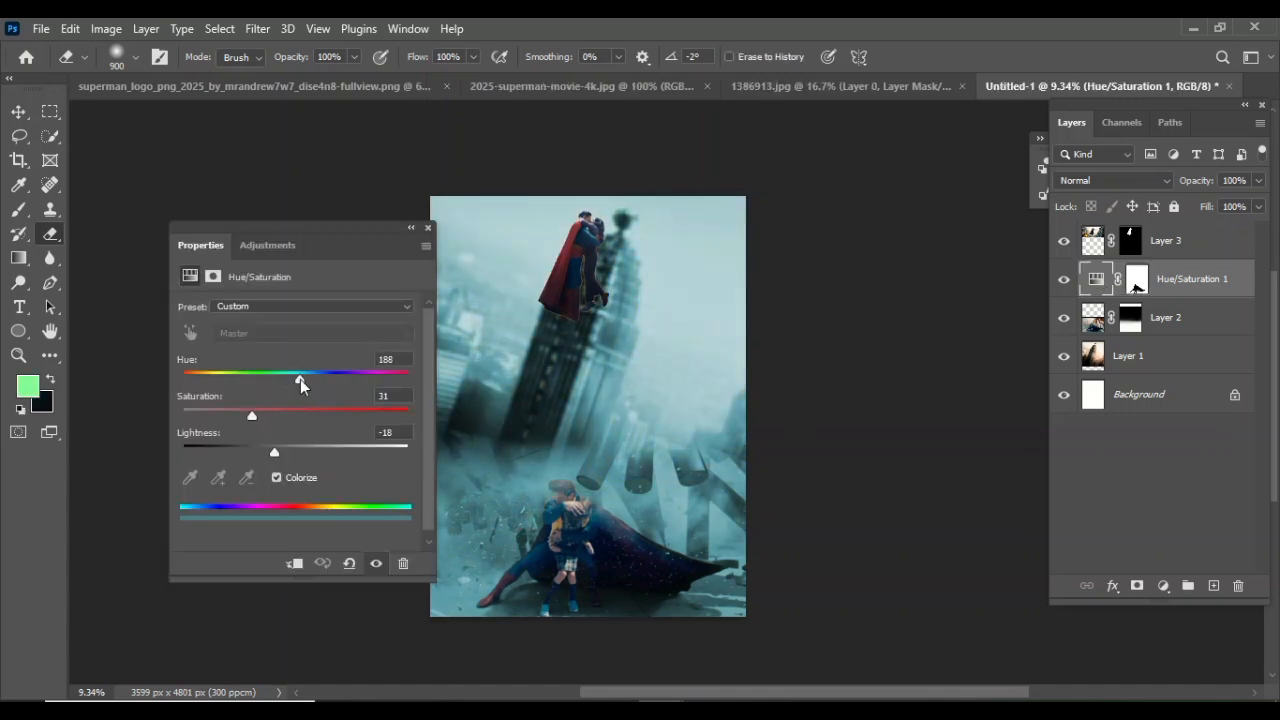
left_click_drag(303, 380, 417, 378)
left_click(236, 418)
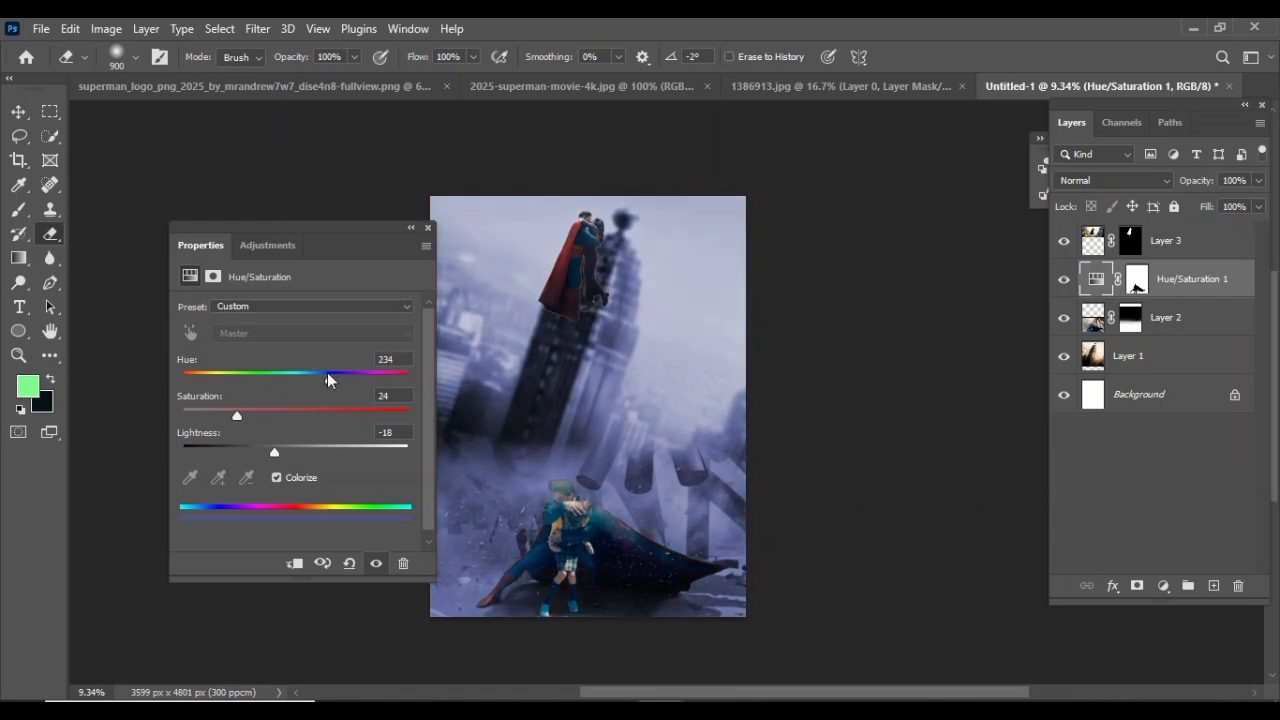
left_click_drag(330, 378, 308, 393)
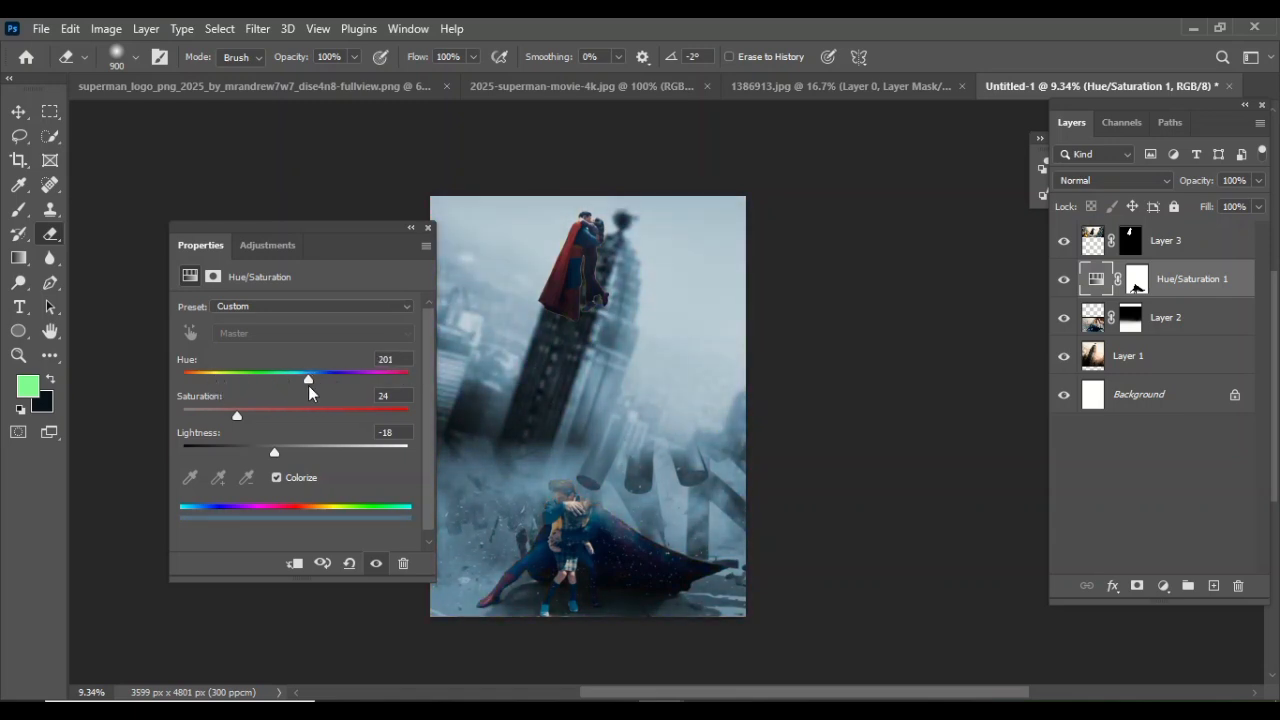
left_click(427, 227)
Move the embracing couple slightly lower against the tower
left_click(18, 111)
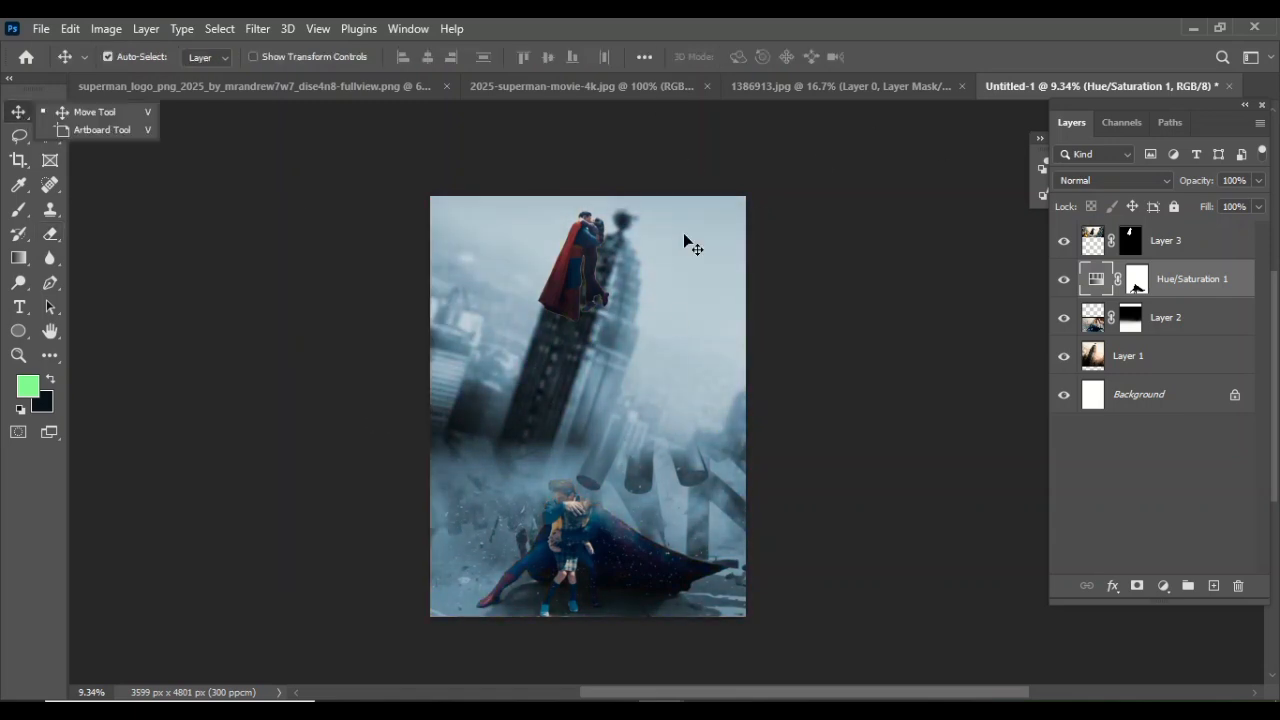
left_click_drag(579, 282, 580, 300)
left_click_drag(580, 292, 580, 292)
Bring the 2025-superman-movie-4k.jpg artwork into the poster and enlarge it over the middle of the canvas
left_click(589, 88)
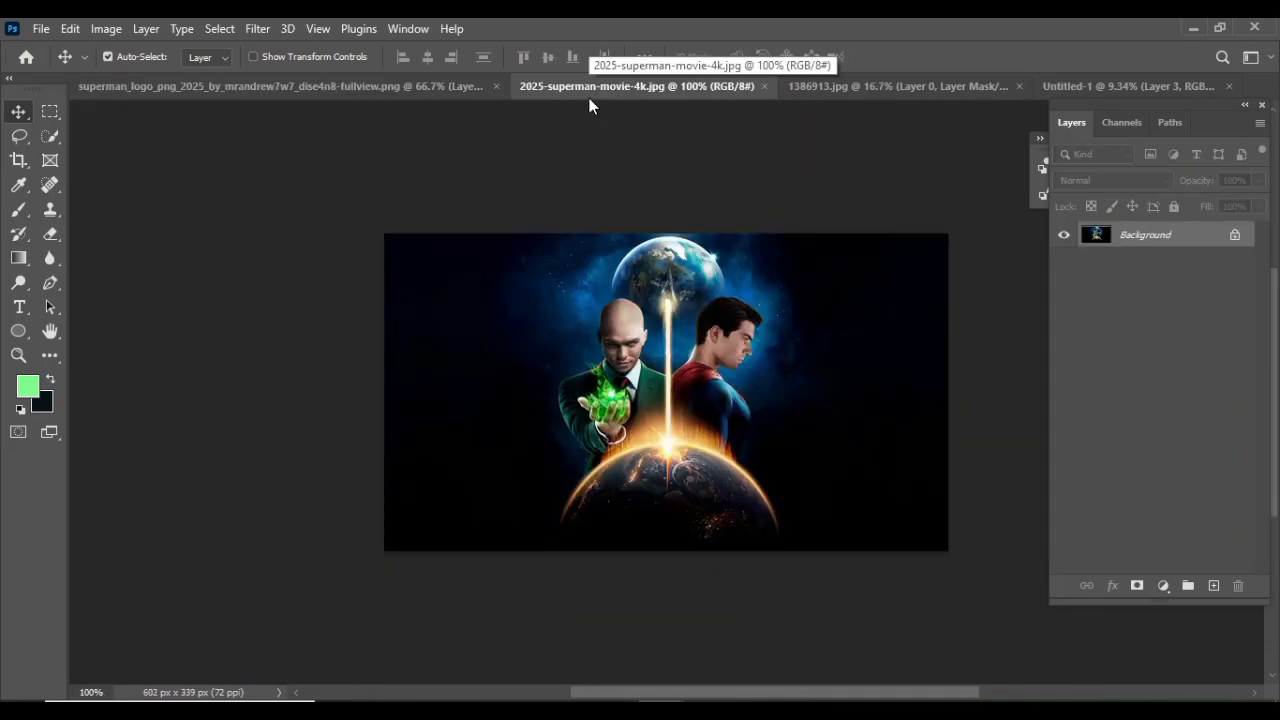
left_click_drag(589, 92, 300, 175)
left_click(295, 168)
key("ctrl+t")
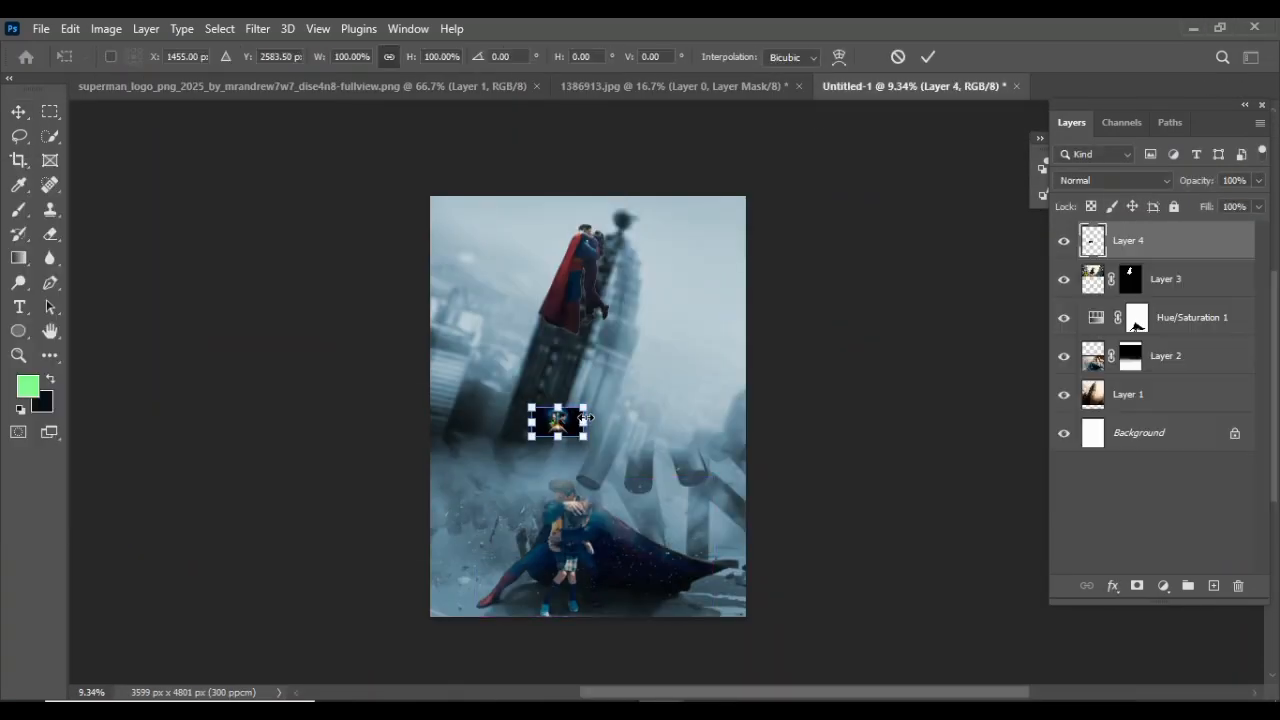
left_click_drag(583, 408, 802, 284)
left_click_drag(669, 376, 572, 420)
left_click_drag(706, 327, 886, 228)
left_click_drag(668, 374, 593, 415)
left_click_drag(815, 265, 934, 198)
left_click_drag(644, 402, 598, 428)
left_click(927, 57)
Set the artwork layer's blend mode to Screen and scale it to about 152% across the poster
left_click(1113, 180)
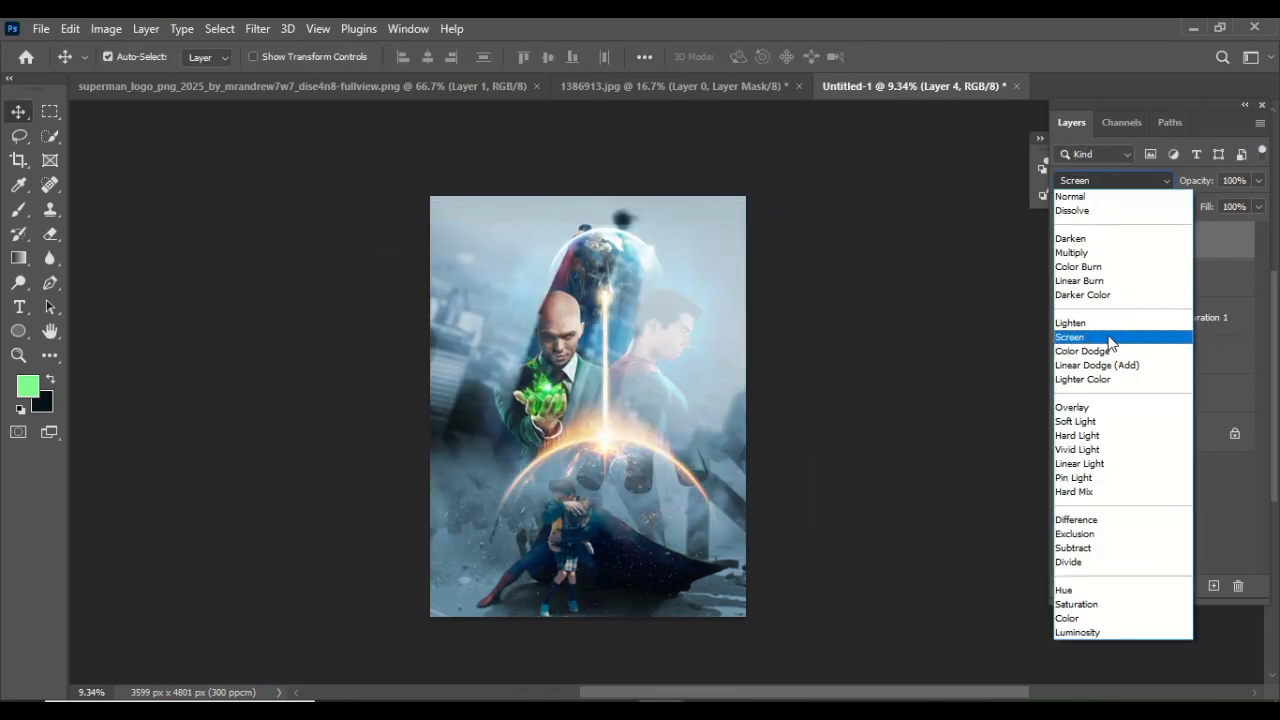
left_click(1110, 340)
left_click_drag(583, 403, 552, 380)
key("ctrl+t")
left_click_drag(876, 206, 1008, 129)
left_click_drag(648, 328, 577, 378)
left_click_drag(933, 180, 1052, 61)
left_click_drag(608, 489, 536, 543)
left_click(927, 56)
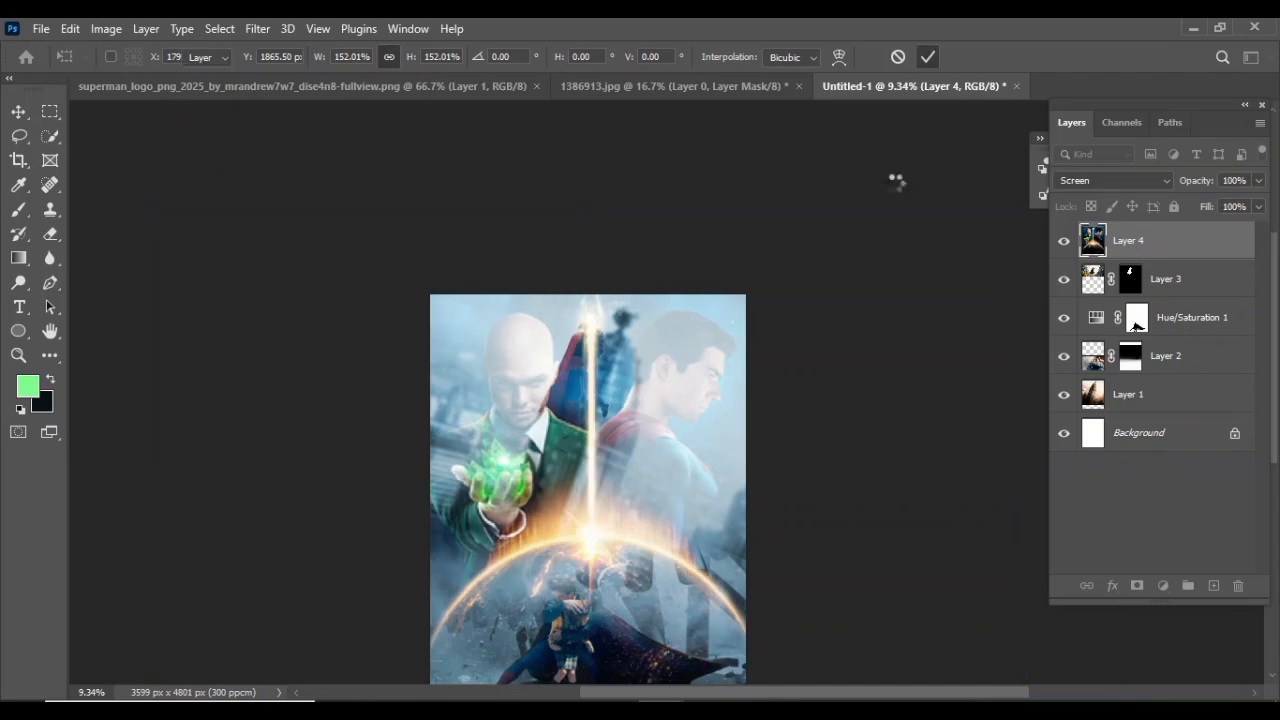
Reposition the artwork higher on the poster, preview Linear Dodge (Add), and keep its blend mode at Screen
left_click_drag(592, 428, 572, 385)
left_click(1150, 182)
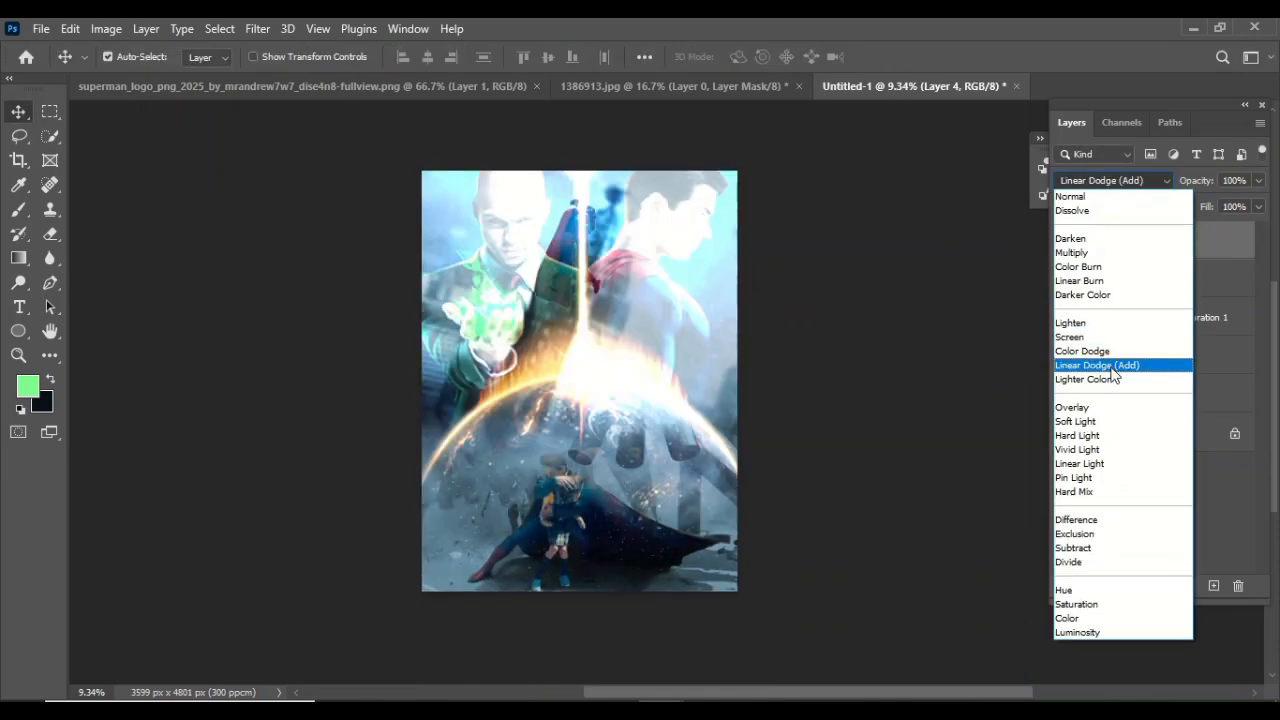
left_click(1101, 340)
Erase the artwork's Superman portrait and upper light beam with the Eraser at size 1000, and fade the glowing horizon's ends at 47% opacity
key("e")
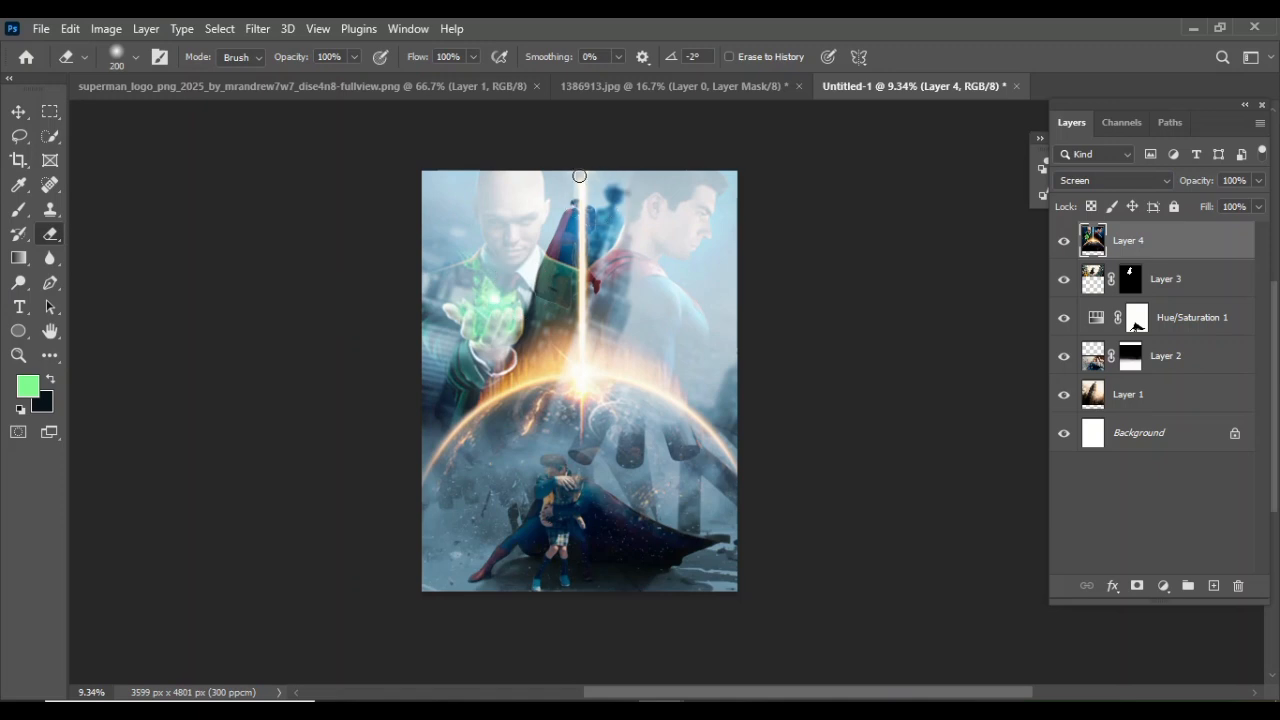
key("]")
key("]")
key("]")
key("]")
key("]")
key("]")
key("]")
key("]")
key("]")
mouse_move(650, 225)
left_mouse_down()
mouse_move(664, 198)
mouse_move(680, 289)
mouse_move(669, 315)
mouse_move(616, 201)
mouse_move(594, 250)
mouse_move(614, 212)
left_mouse_up()
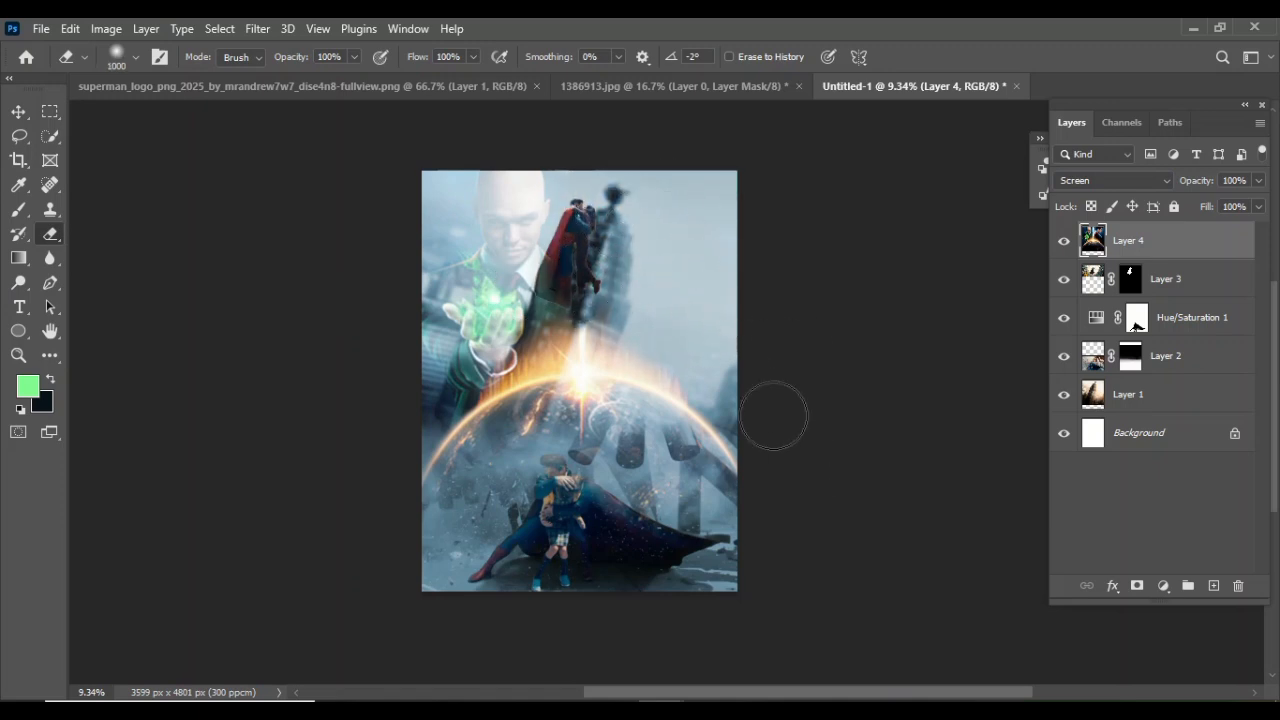
left_click_drag(307, 84, 309, 84)
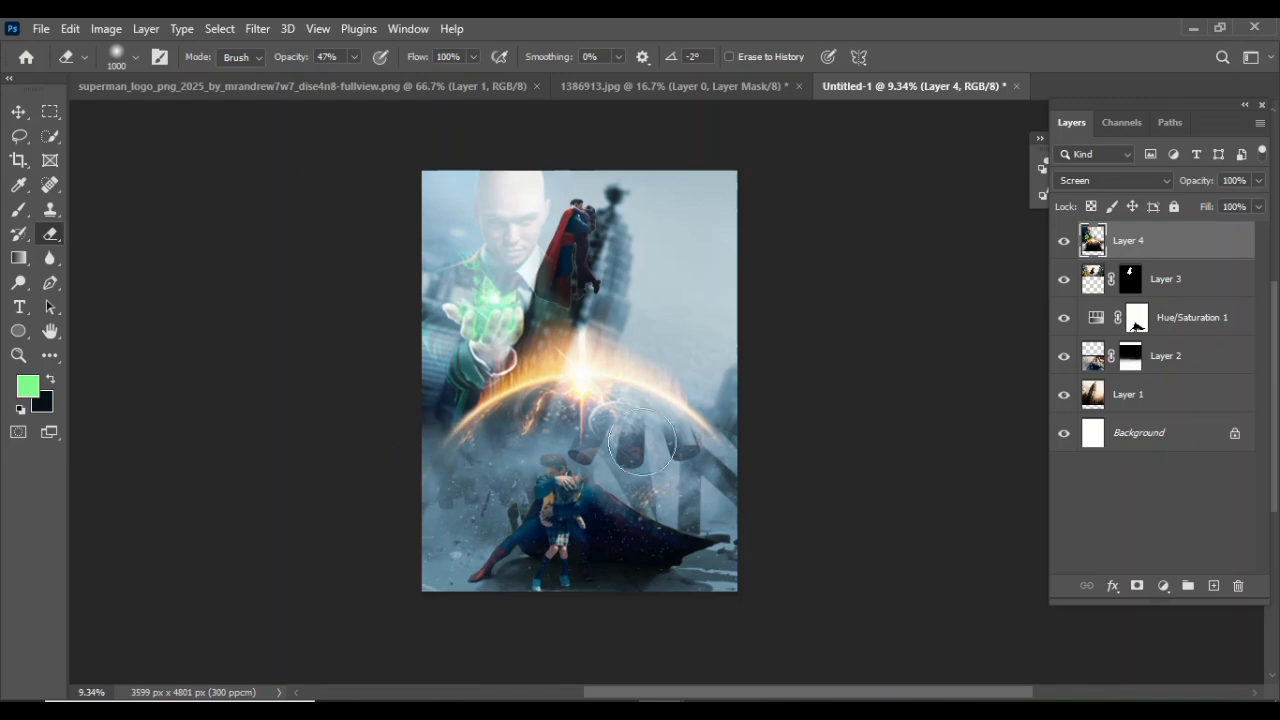
Delete the blended artwork layer from the poster
left_click(18, 111)
left_click_drag(506, 263, 488, 296)
key("Delete")
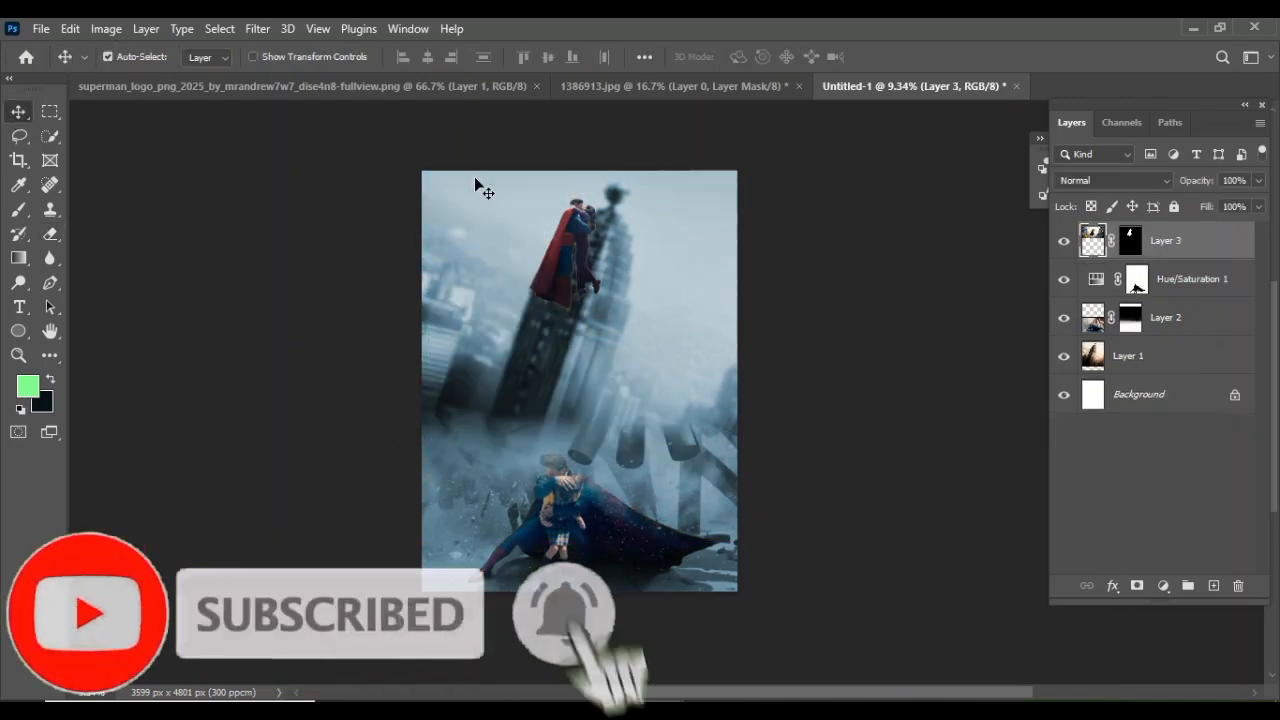
Bring the red Superman logo from the superman_logo_png_2025 file into the poster
left_click(496, 92)
left_click_drag(496, 92, 496, 191)
left_click(493, 86)
left_click_drag(600, 191, 115, 134)
left_click_drag(150, 370, 724, 308)
Scale the Superman logo to nearly the poster's full width and position it across the middle
key("ctrl+t")
left_click_drag(597, 386, 576, 381)
left_click_drag(704, 308, 754, 282)
left_click_drag(629, 378, 610, 391)
left_click_drag(737, 295, 722, 303)
left_click_drag(582, 386, 588, 376)
left_click(929, 57)
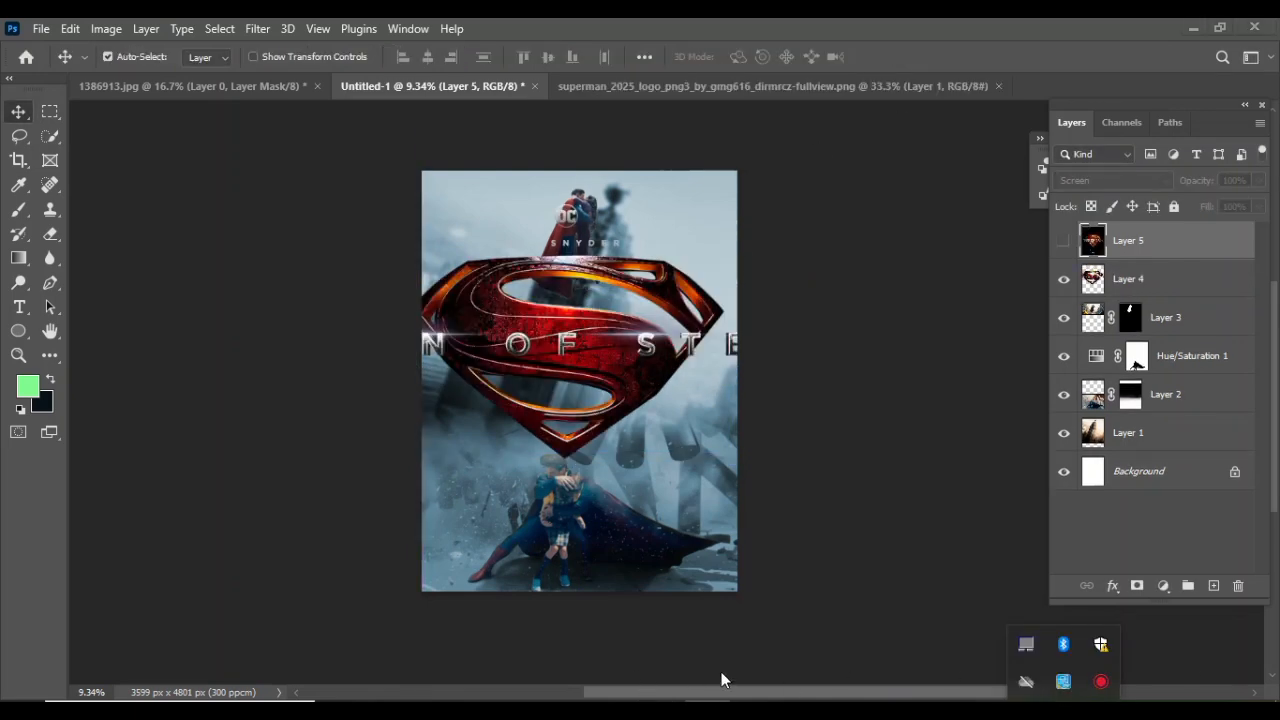
Delete the hidden Man of Steel artwork layer and the red Superman logo layer from the poster
left_click_drag(566, 342, 578, 342)
left_click(1063, 279)
left_click(1130, 241)
key("Delete")
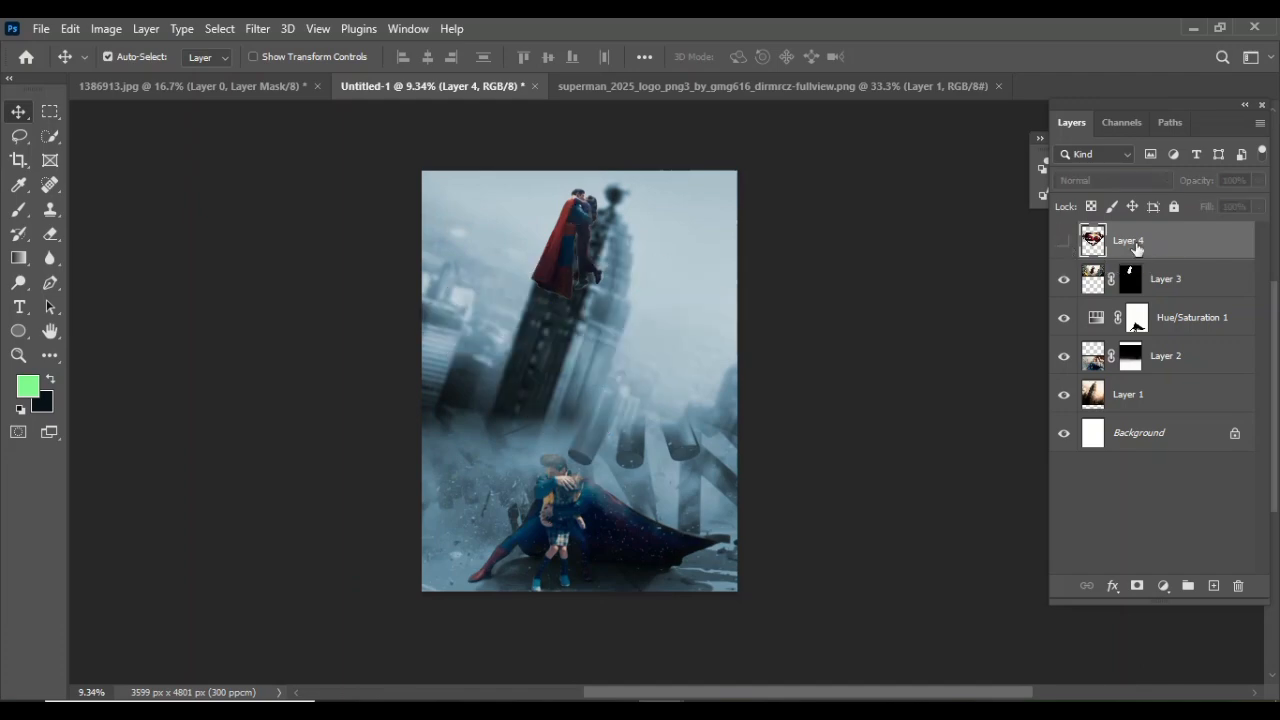
key("Delete")
Bring the SUPERMAN 2025 title logo into the poster and scale it up to span most of the width across the middle
left_click_drag(603, 91, 690, 154)
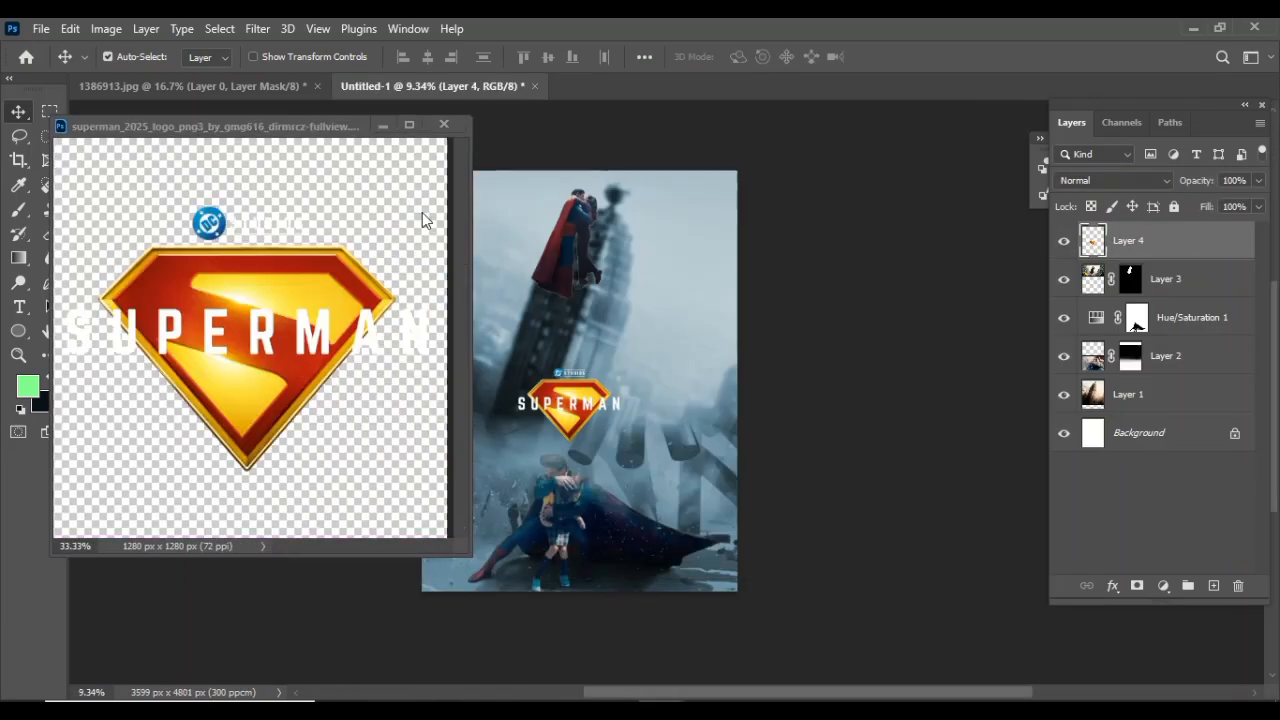
left_click_drag(563, 390, 766, 240)
key("ctrl+t")
left_click_drag(662, 327, 587, 336)
left_click_drag(691, 344, 705, 344)
left_click_drag(704, 443, 695, 436)
mouse_move(581, 366)
left_mouse_down()
mouse_move(605, 363)
mouse_move(587, 358)
left_mouse_up()
key("Return")
Erase the DC Studios mark above the Superman shield with the Eraser at 95% opacity
key("e")
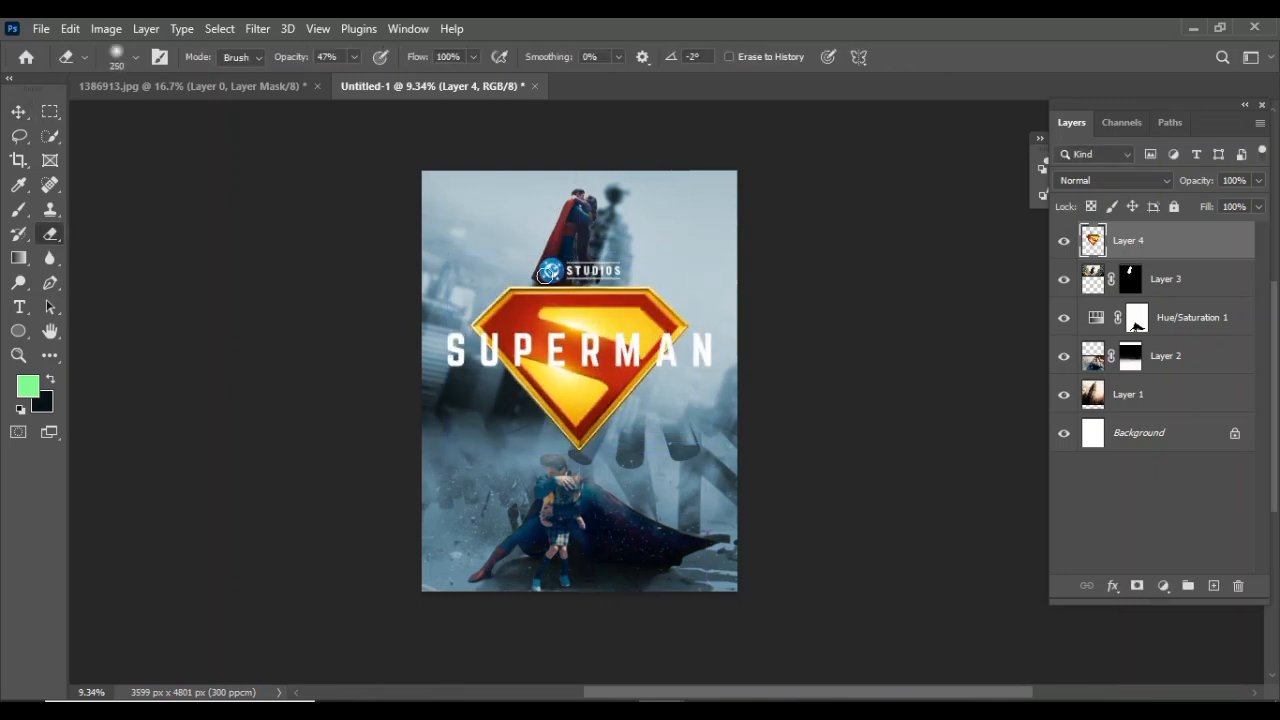
key("9")
key("5")
mouse_move(530, 263)
left_mouse_down()
mouse_move(622, 257)
mouse_move(563, 238)
mouse_move(565, 222)
left_mouse_up()
Scale the Superman title logo down slightly with Free Transform
key("v")
left_click(610, 310)
key("ctrl+t")
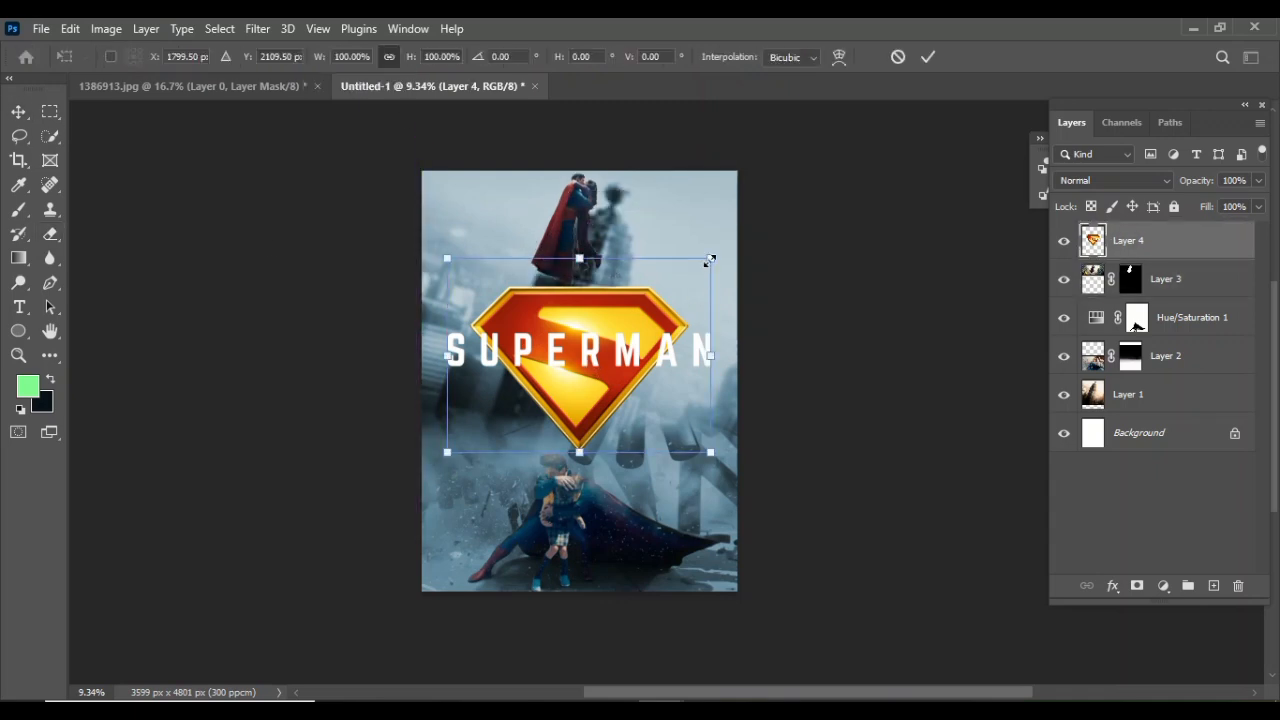
left_click_drag(709, 259, 694, 277)
key("Return")
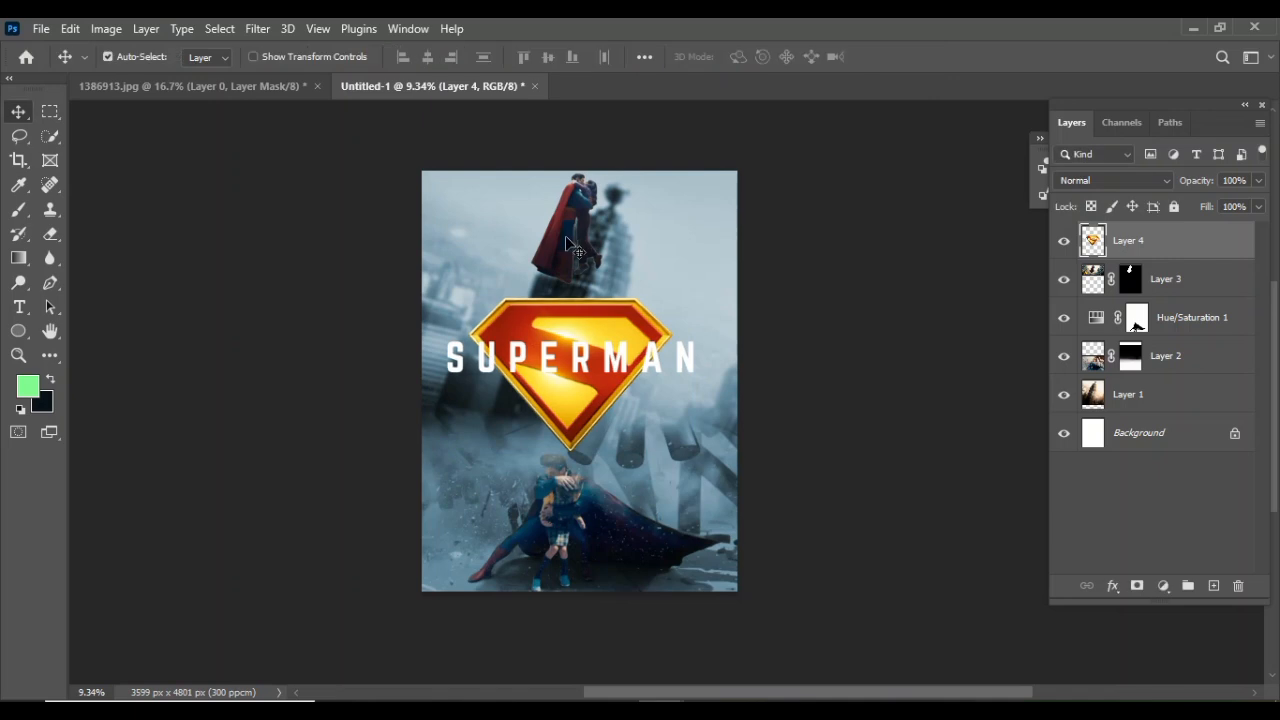
Nudge the blurred tower background on Layer 1 to the right so the tower stands beside the flying couple
left_click(1130, 396)
key("shift+Right")
key("shift+Right")
key("shift+Right")
key("shift+Right")
key("shift+Right")
key("shift+Right")
key("shift+Right")
key("shift+Right")
key("shift+Right")
key("shift+Right")
key("shift+Right")
key("shift+Right")
key("shift+Right")
key("shift+Right")
key("shift+Right")
key("shift+Right")
key("shift+Right")
key("shift+Right")
key("shift+Right")
key("shift+Right")
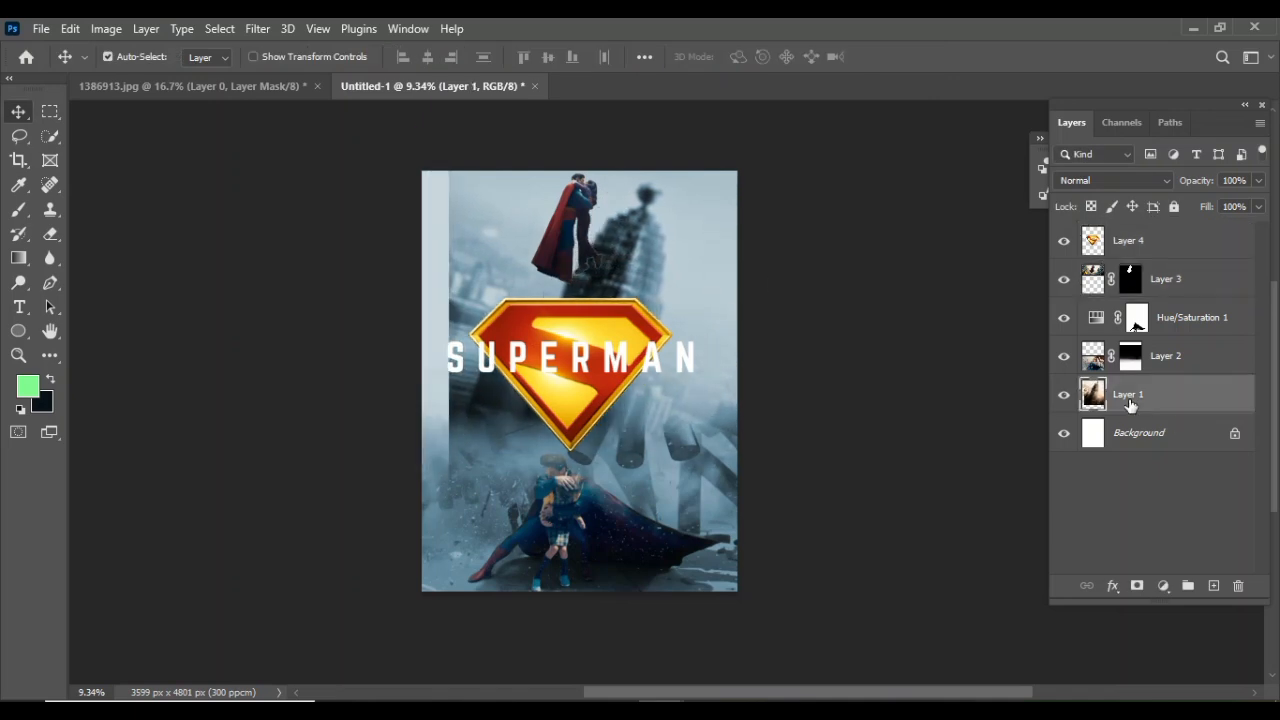
Enlarge the tower background to about 121% and reposition it so it covers the whole poster
key("ctrl+t")
left_click_drag(716, 503, 688, 502)
left_click_drag(750, 541, 815, 625)
mouse_move(677, 536)
left_mouse_down()
mouse_move(677, 501)
mouse_move(673, 527)
left_mouse_up()
left_click_drag(808, 113, 818, 107)
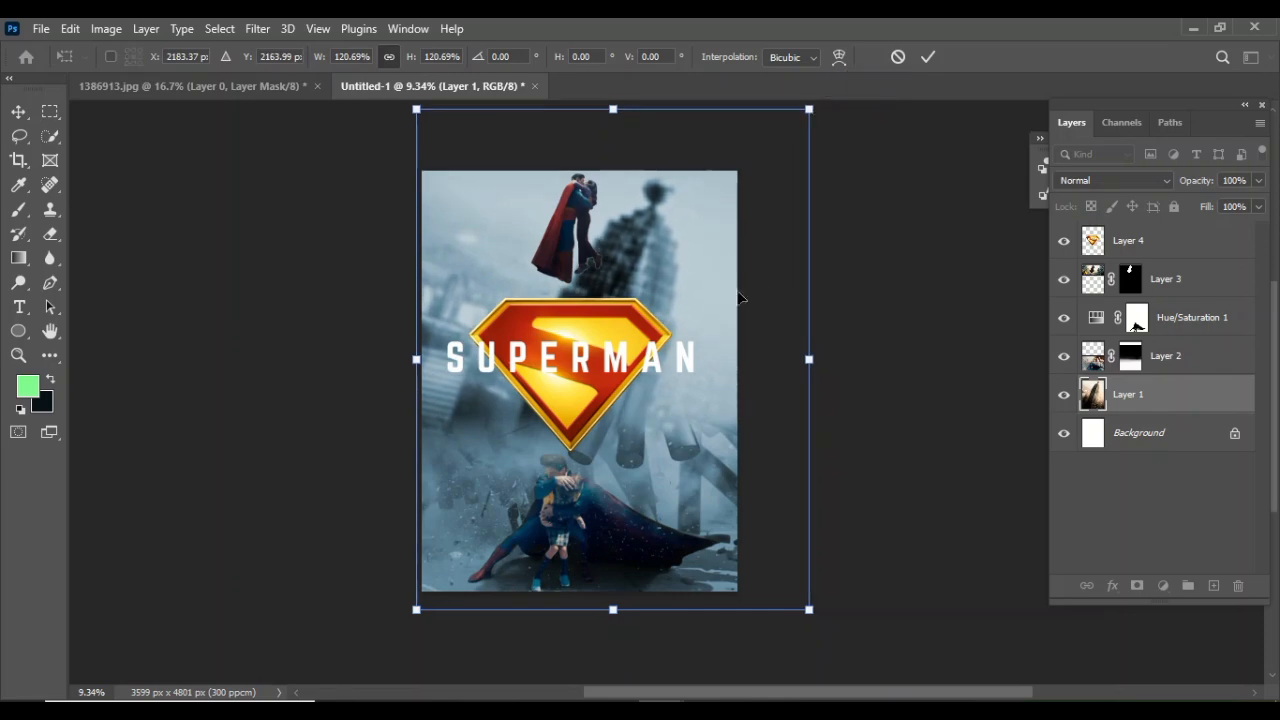
left_click_drag(709, 301, 701, 295)
left_click(926, 57)
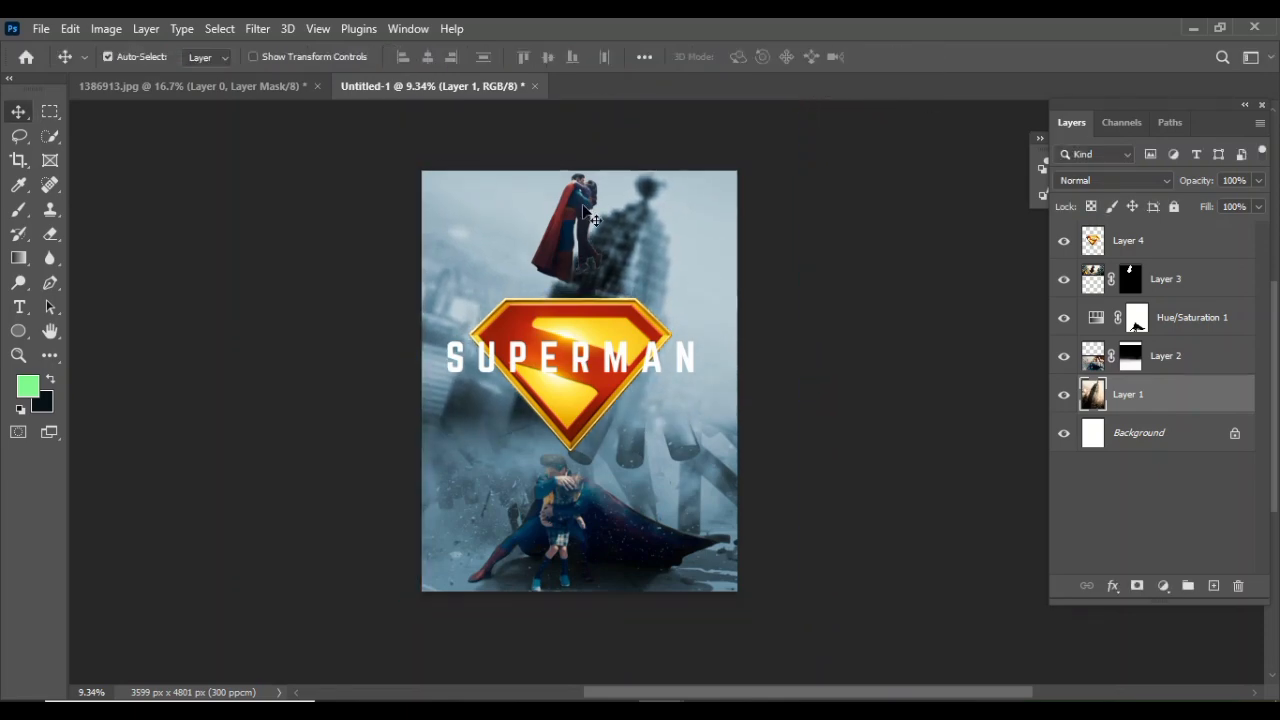
Apply Camera Raw to the flying couple on Layer 3 with Exposure +0.70, Shadows +10, Whites +9, Blacks +9, Texture +35 and slightly more Clarity
left_click(1166, 279)
left_click(257, 28)
left_click(294, 169)
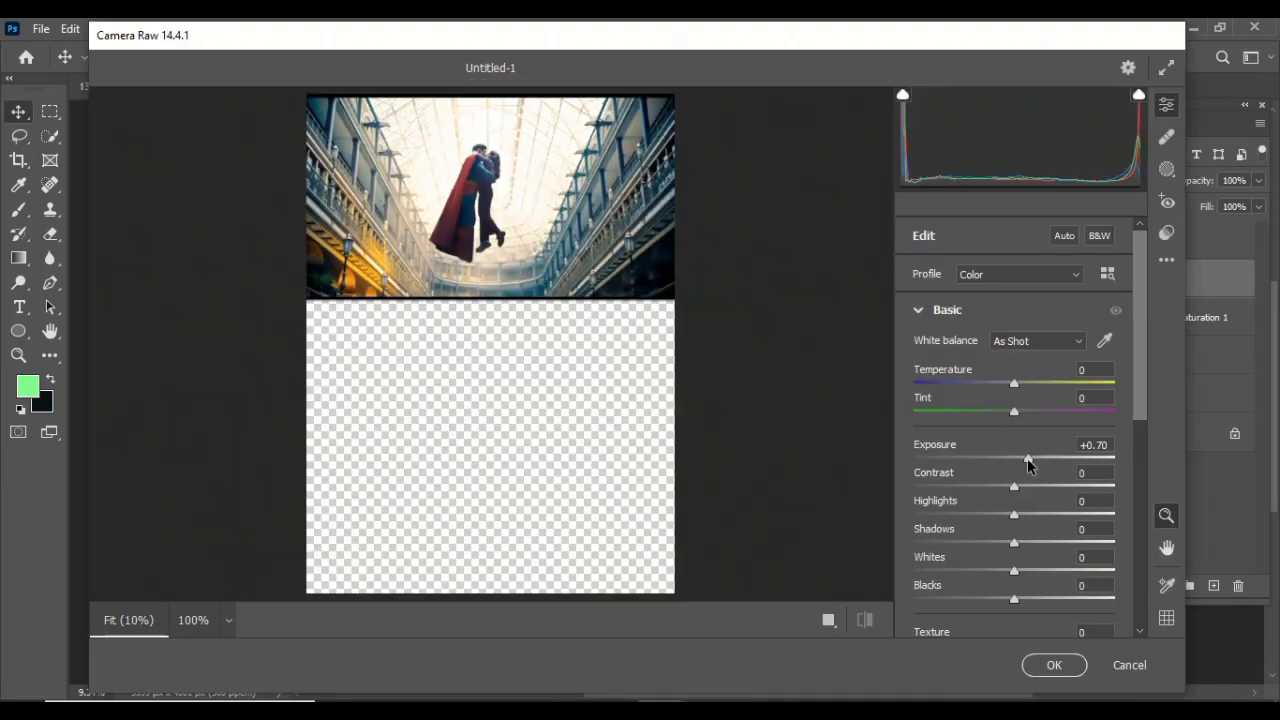
left_click(1023, 571)
left_click(1023, 599)
left_click_drag(1139, 416, 1139, 553)
left_click(1049, 349)
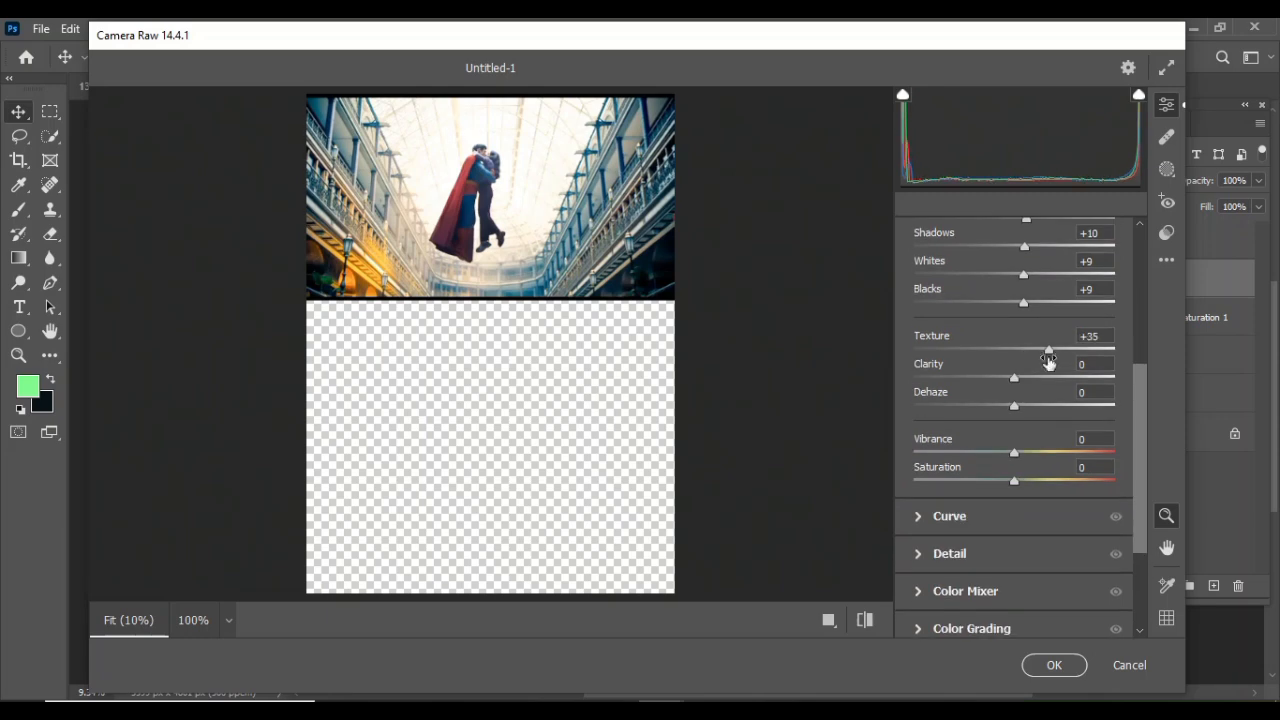
left_click(1018, 377)
left_click(1054, 665)
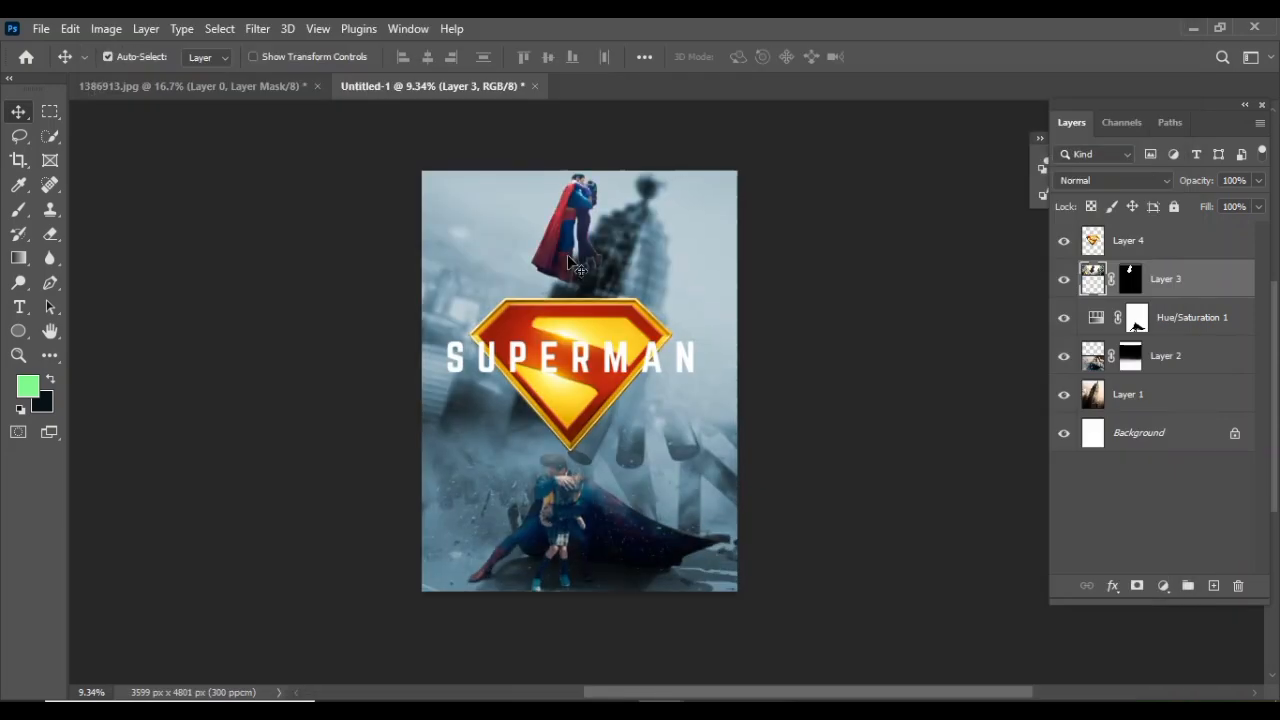
Scale the flying couple to about 90% and place them just above the Superman shield beside the tower
left_click_drag(571, 206, 573, 212)
key("ctrl+t")
left_click_drag(757, 326, 722, 304)
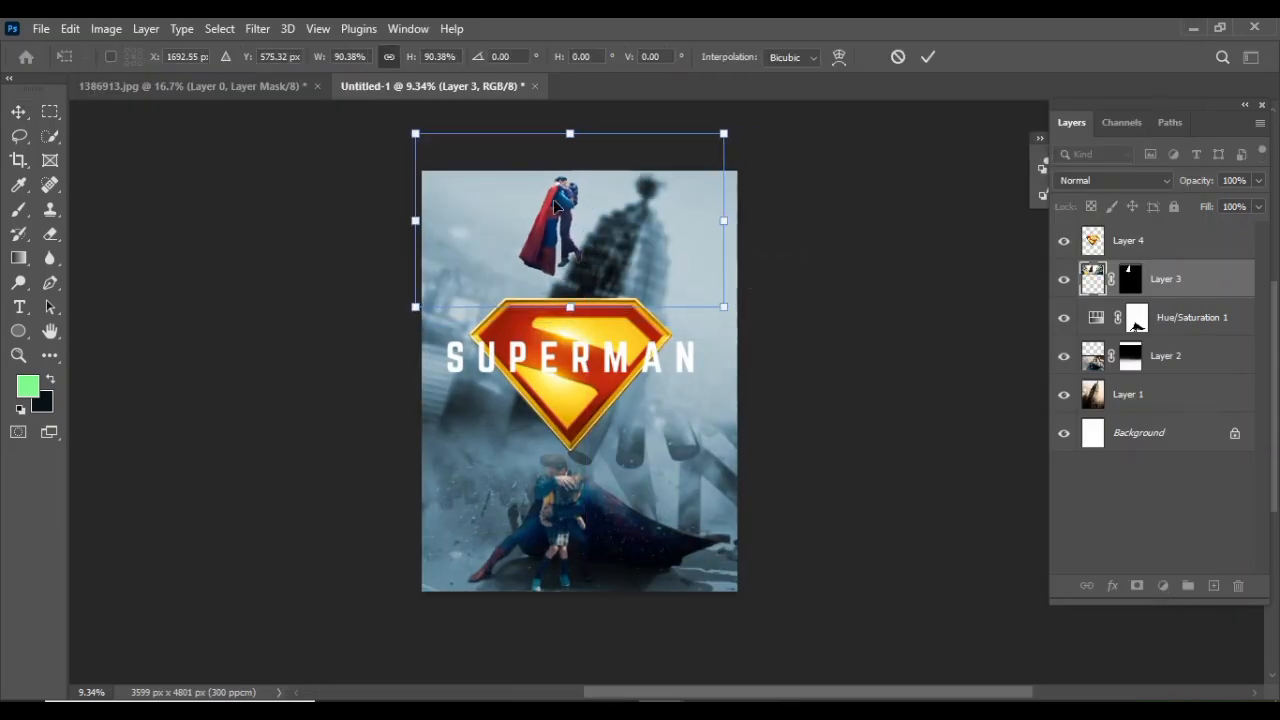
left_click_drag(559, 202, 576, 208)
key("Return")
Rework the hue, saturation and lightness of the Hue/Saturation 1 adjustment and turn off Colorize
left_click(1080, 322)
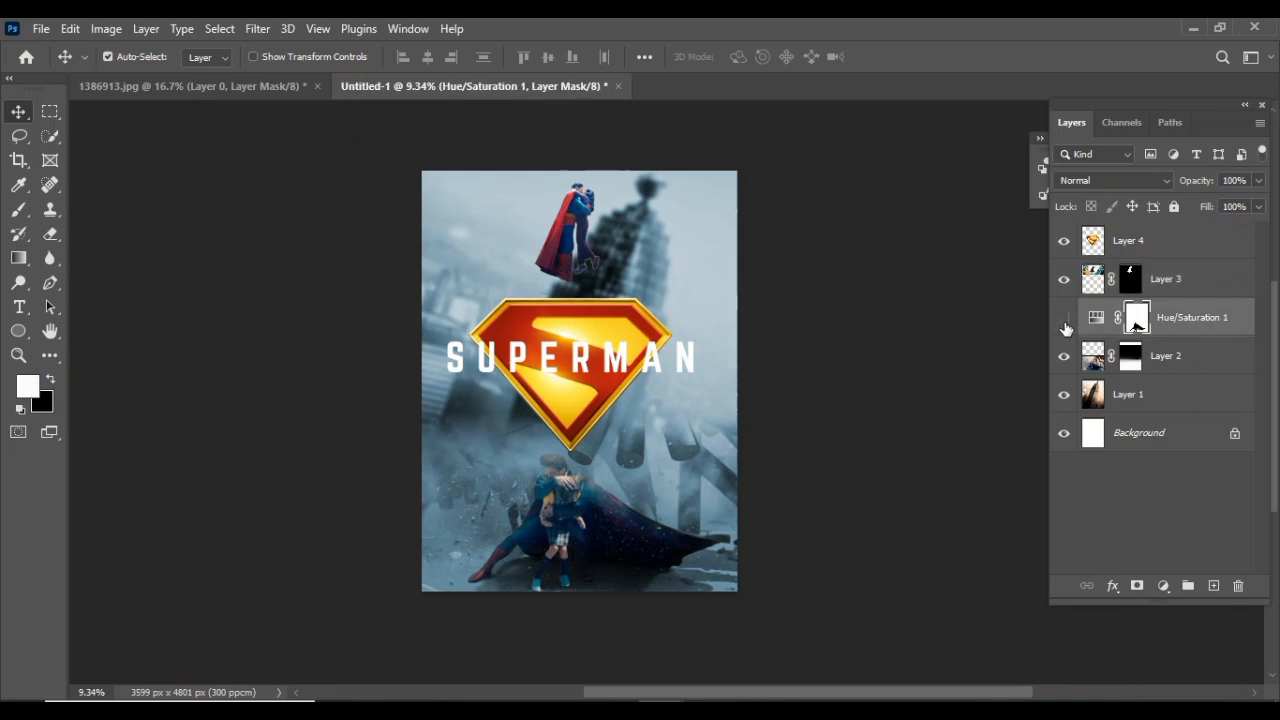
left_click(1064, 320)
left_click(1064, 318)
double_click(1096, 317)
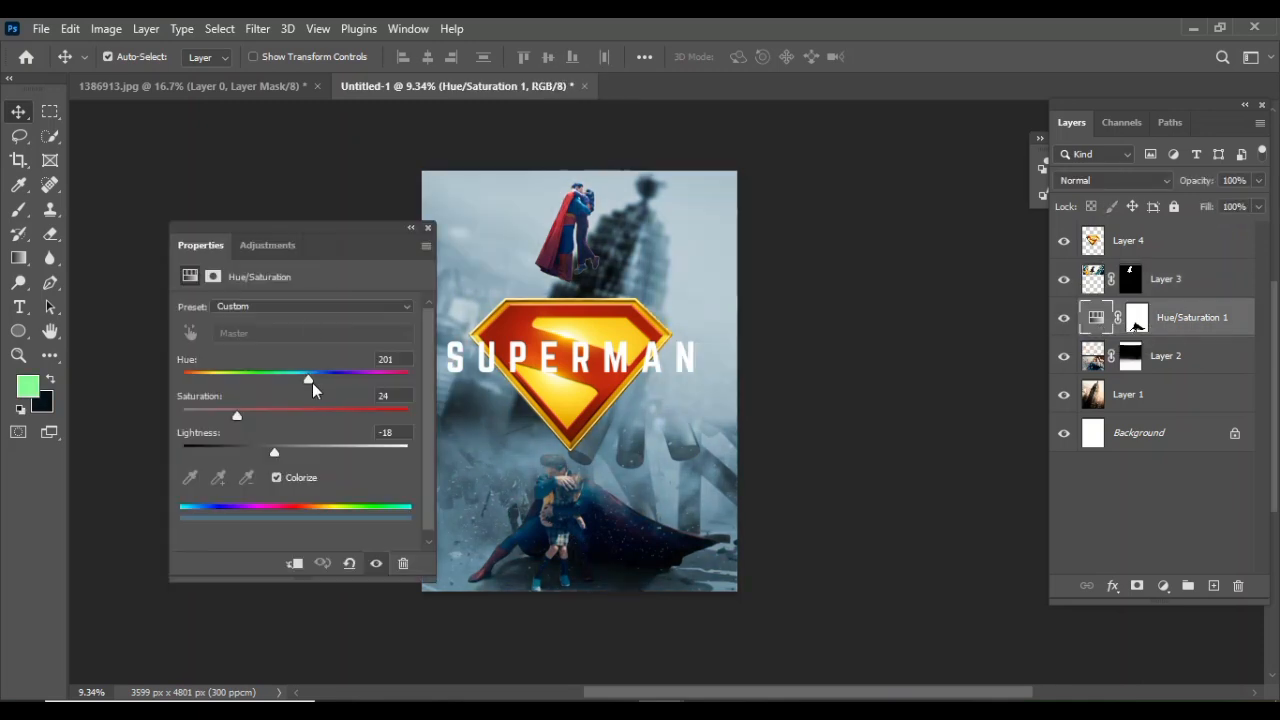
left_click_drag(309, 380, 199, 379)
left_click_drag(275, 422, 270, 422)
left_click_drag(274, 452, 251, 450)
left_click_drag(199, 379, 284, 452)
left_click(277, 478)
left_click_drag(274, 415, 302, 400)
left_click(428, 228)
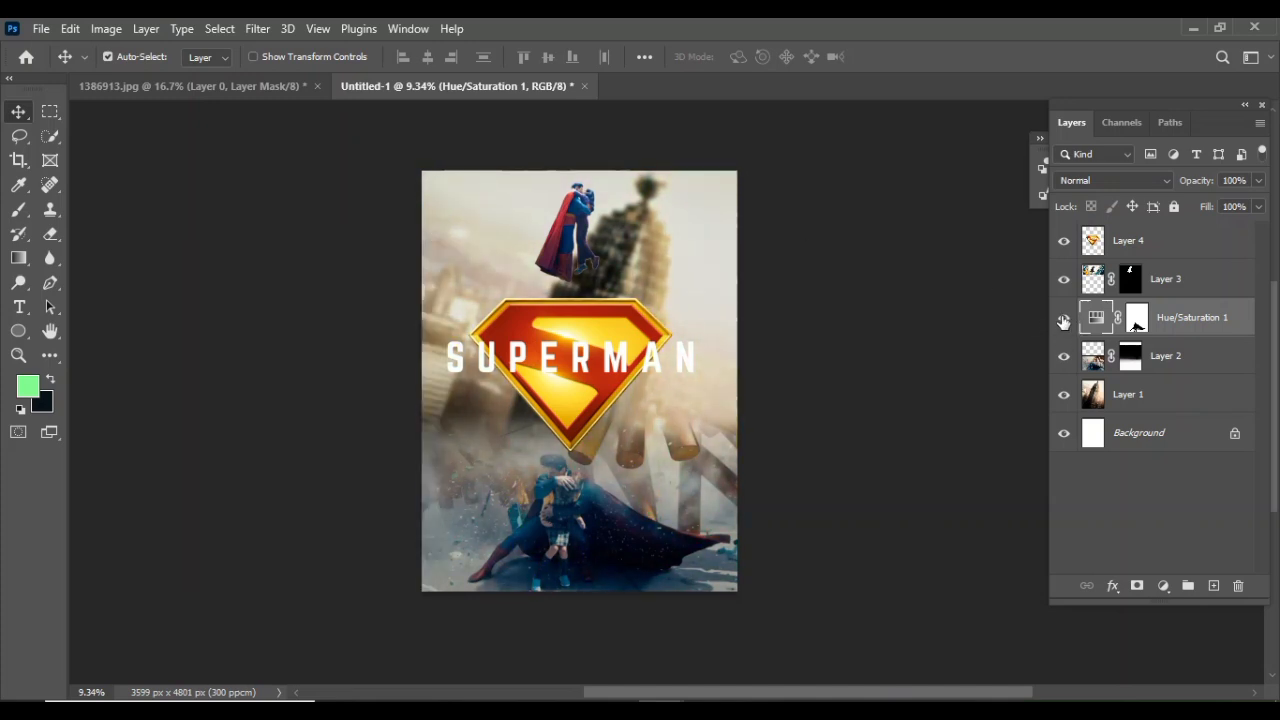
Compare the poster with and without the Hue/Saturation 1 adjustment and leave that layer hidden
left_click(1064, 319)
left_click(1063, 321)
left_click(1062, 320)
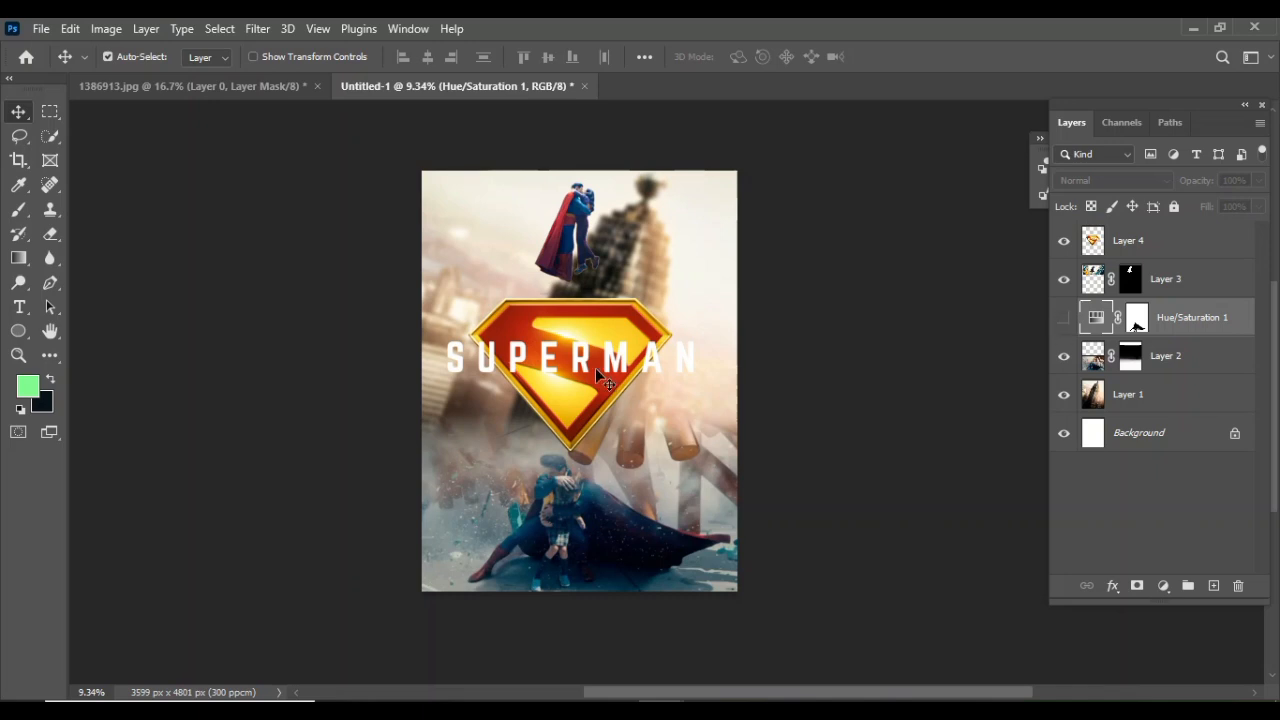
left_click_drag(578, 214, 568, 218)
left_click(1063, 710)
left_click(1100, 681)
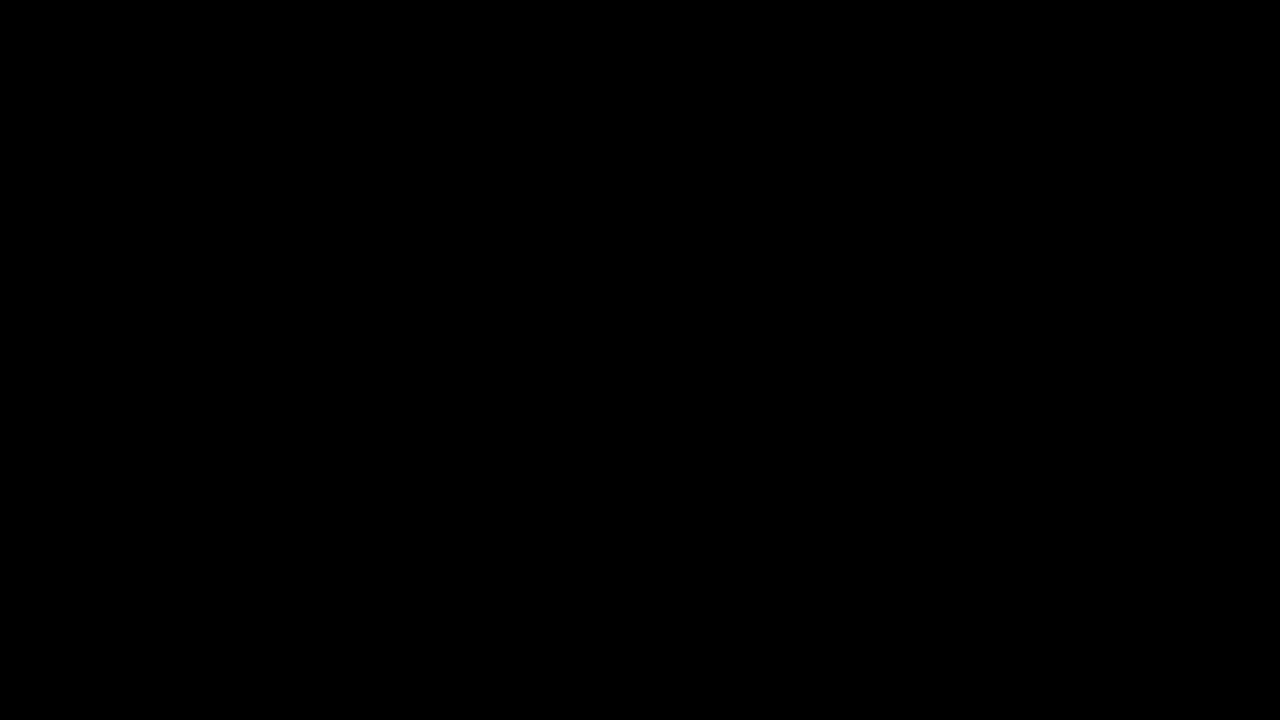